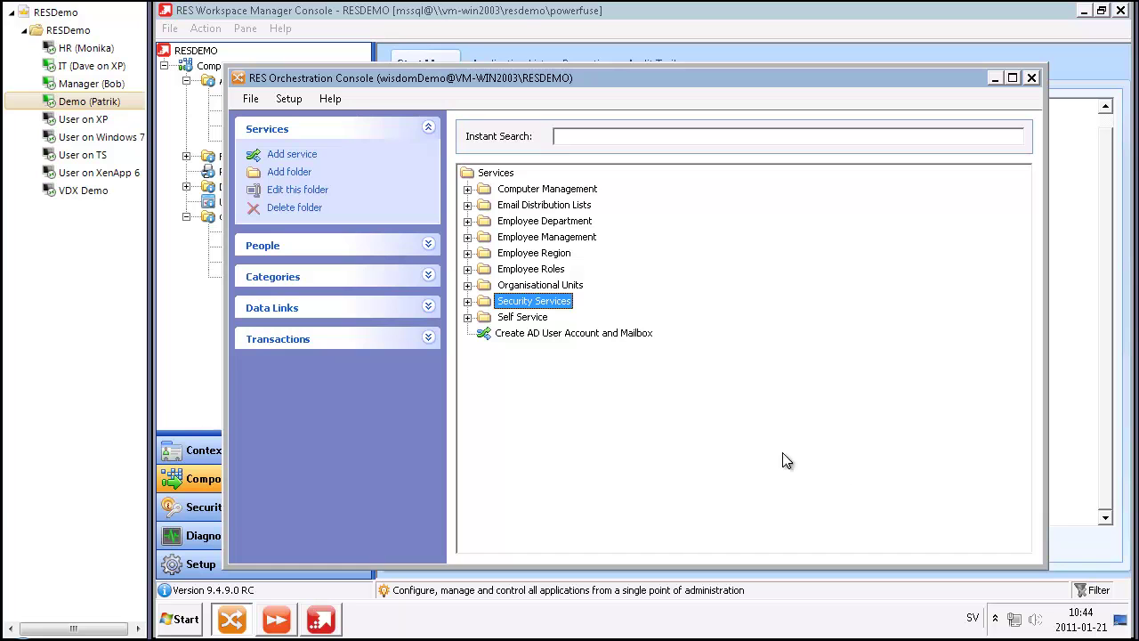
# Step: Expand Security Services and select 'Domain Controller Administrator Access - Networking Config'
pyautogui.click(467, 302)
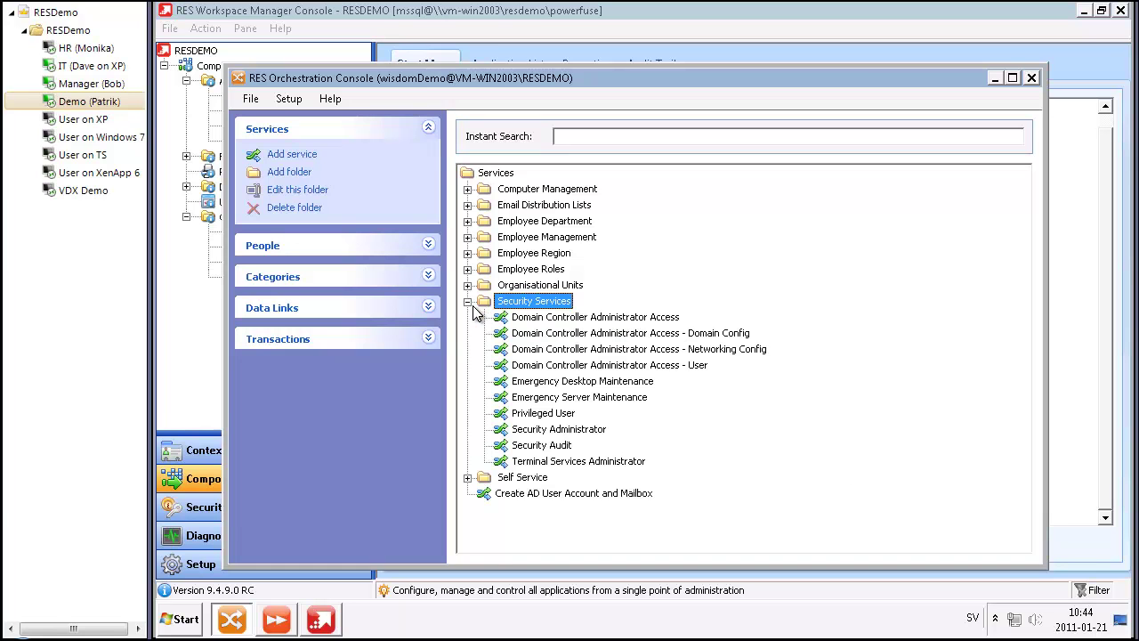
pyautogui.click(561, 350)
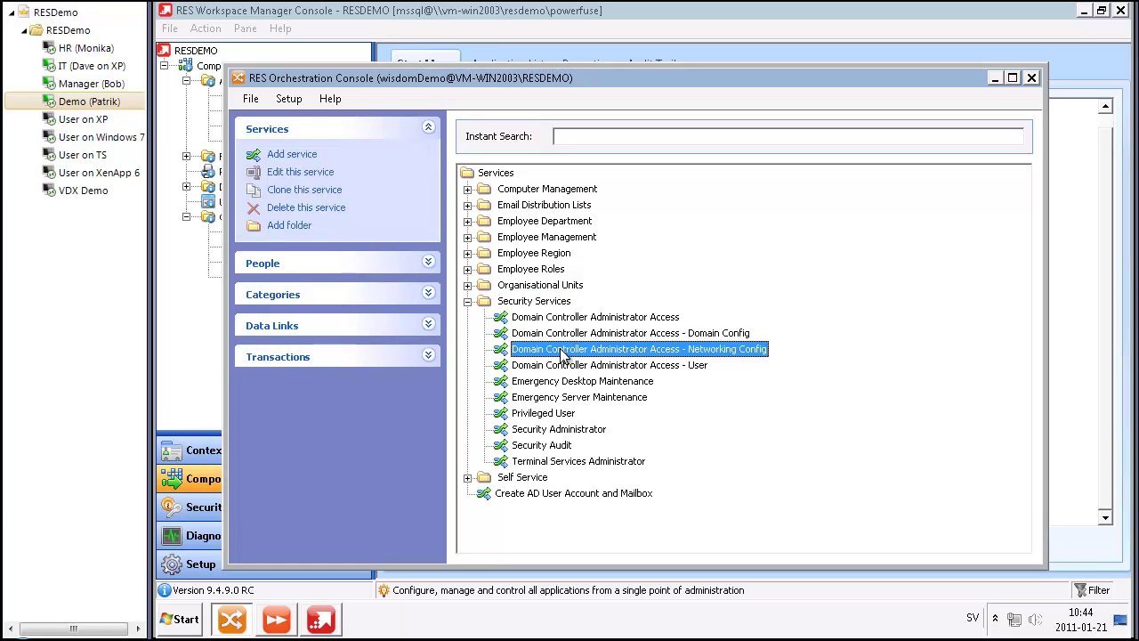
# Step: Open the Networking Config service's properties and review its Departments\IT qualification criteria and restrictions
pyautogui.doubleClick(754, 353)
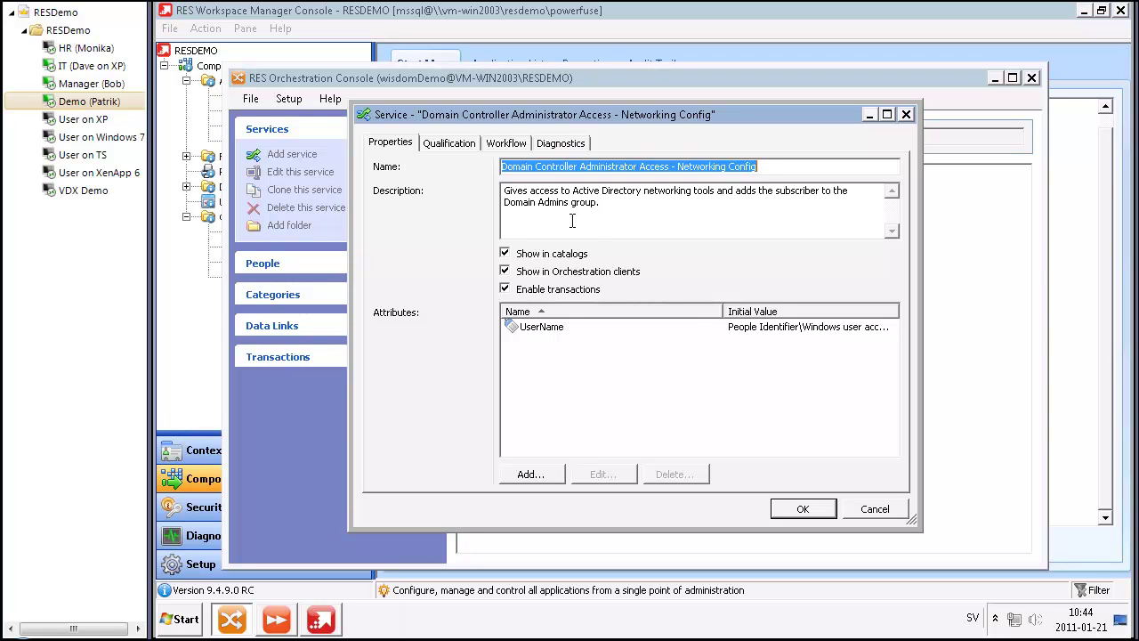
pyautogui.click(463, 149)
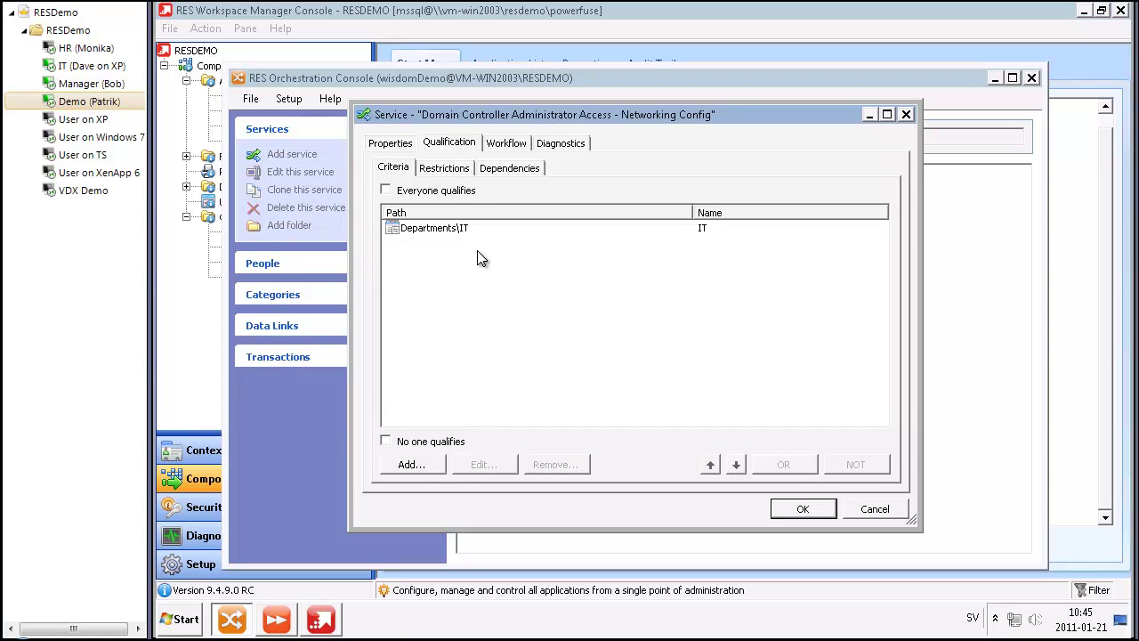
pyautogui.click(442, 169)
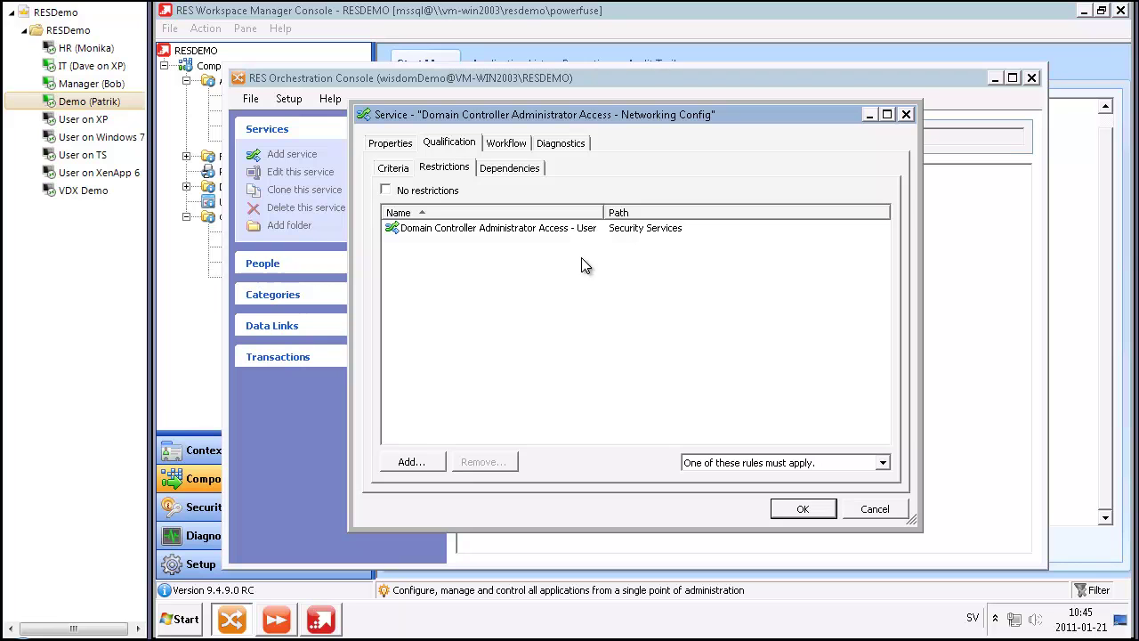
pyautogui.click(395, 170)
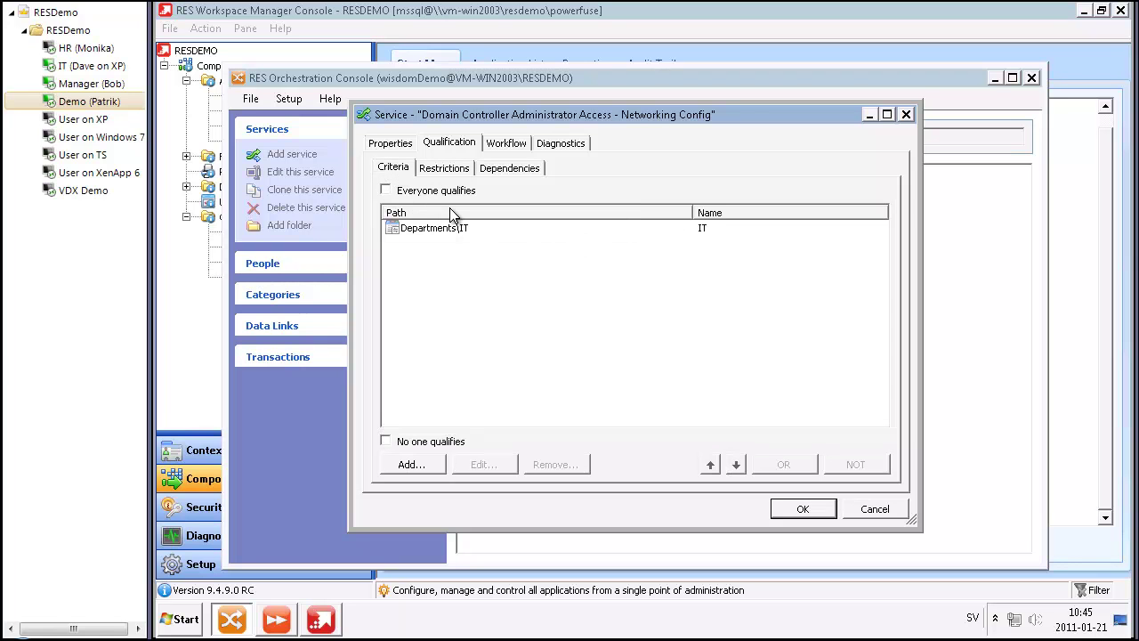
pyautogui.click(504, 147)
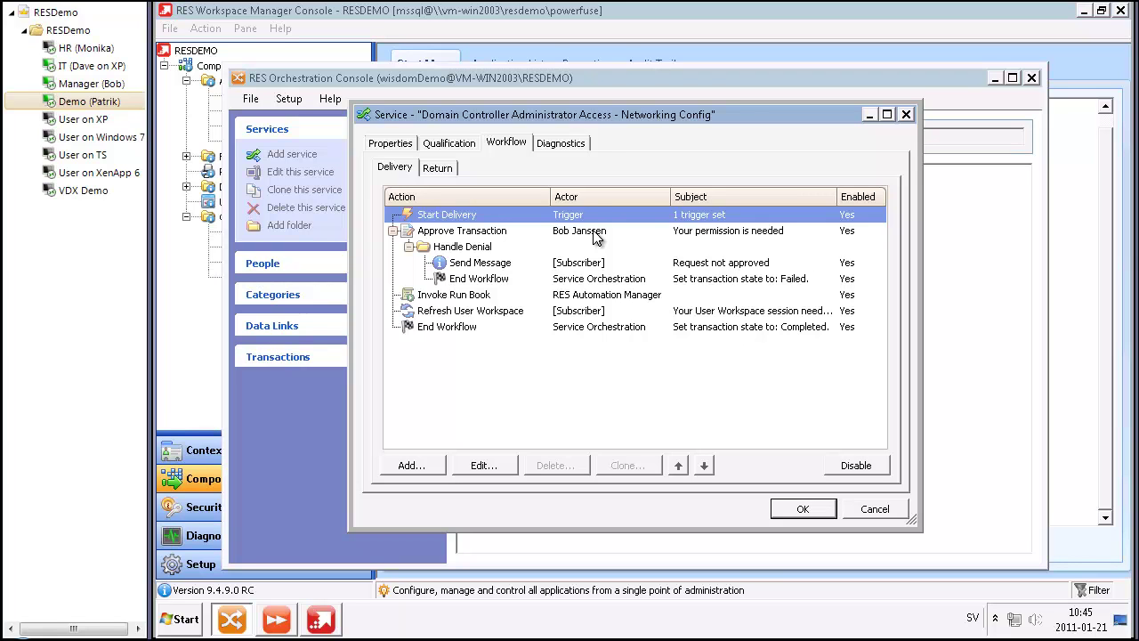
pyautogui.doubleClick(478, 294)
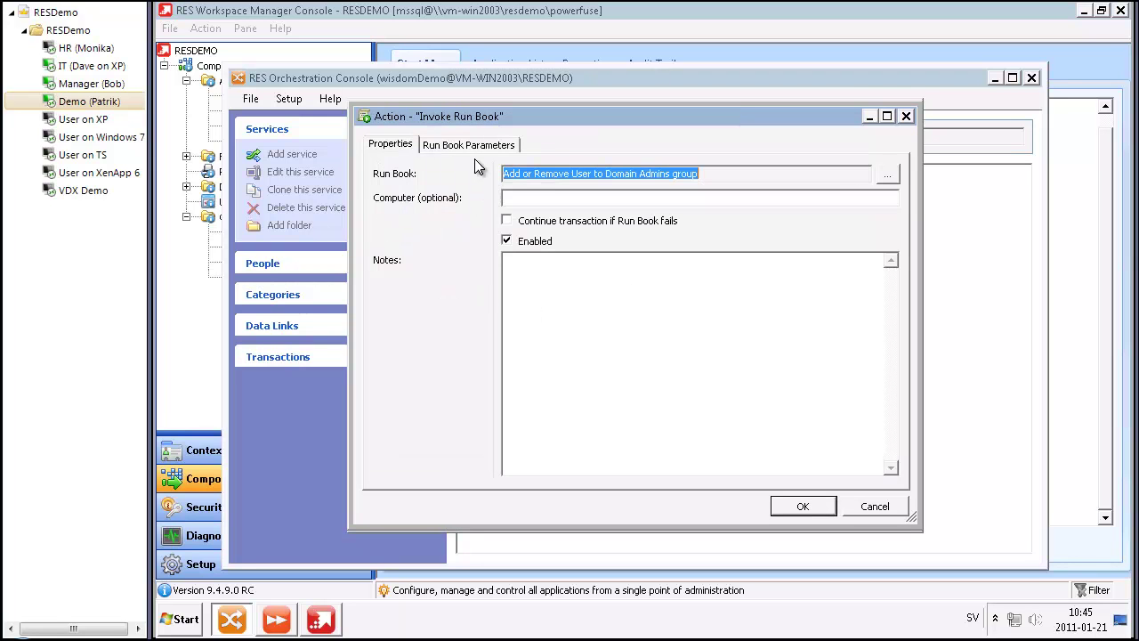
pyautogui.click(470, 145)
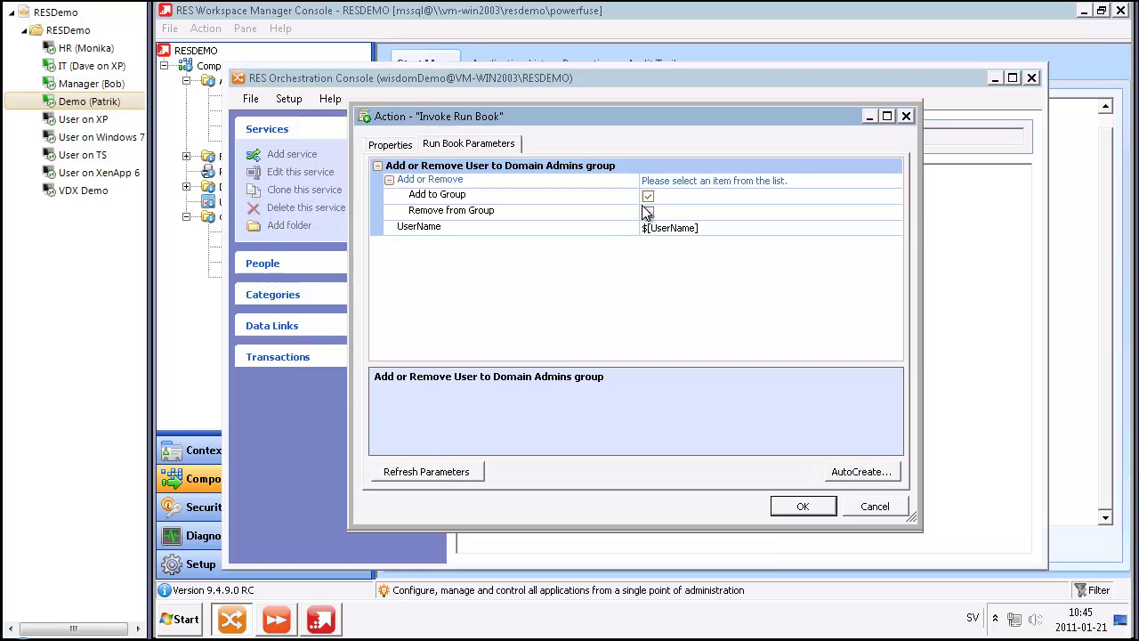
pyautogui.click(812, 506)
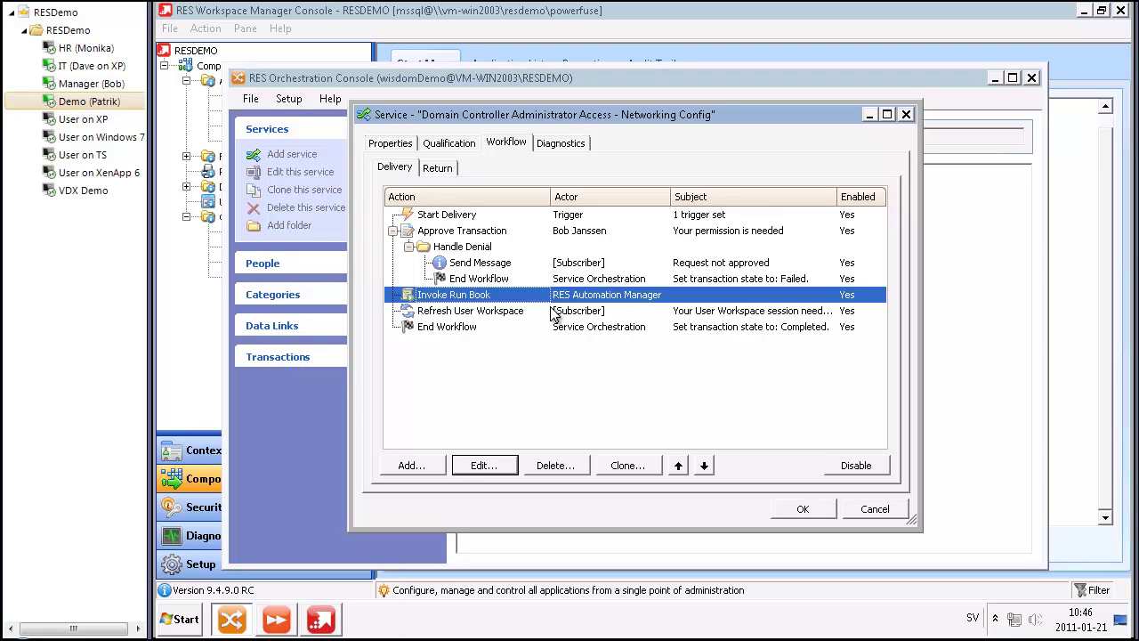
# Step: On the Return workflow, review the Postpone Transaction step, which is disabled
pyautogui.click(450, 170)
pyautogui.click(461, 229)
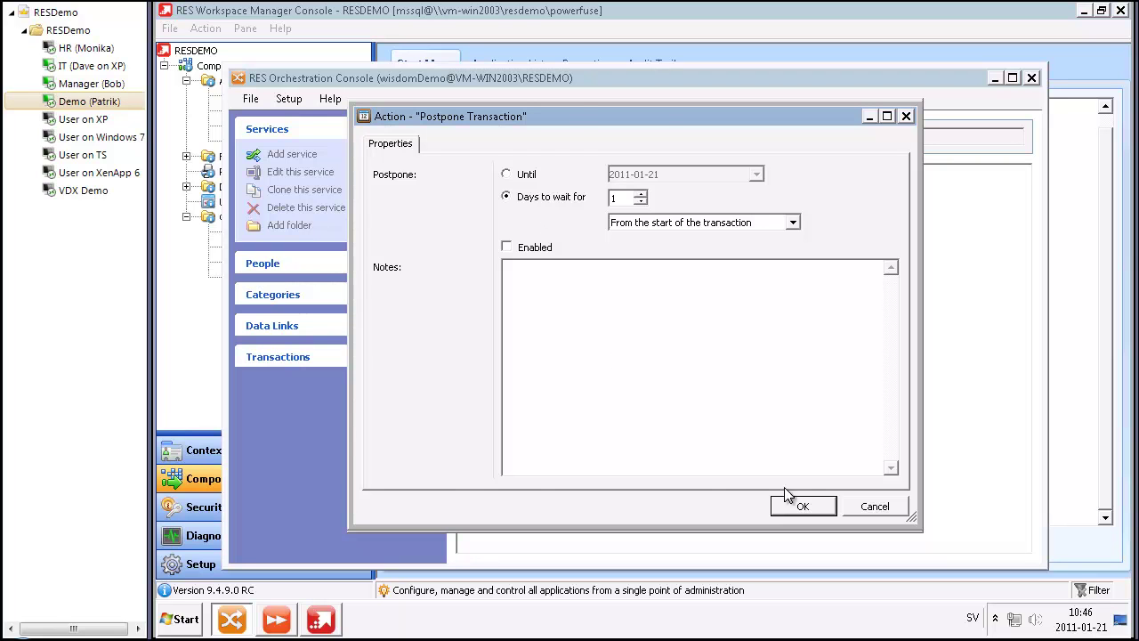
pyautogui.click(824, 513)
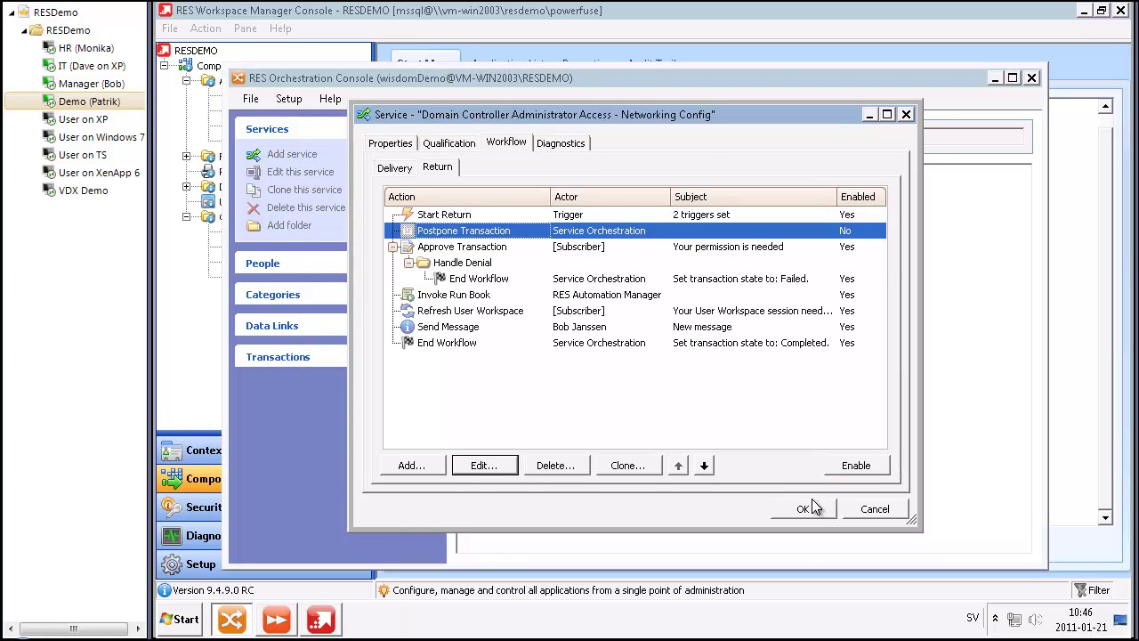
pyautogui.click(538, 249)
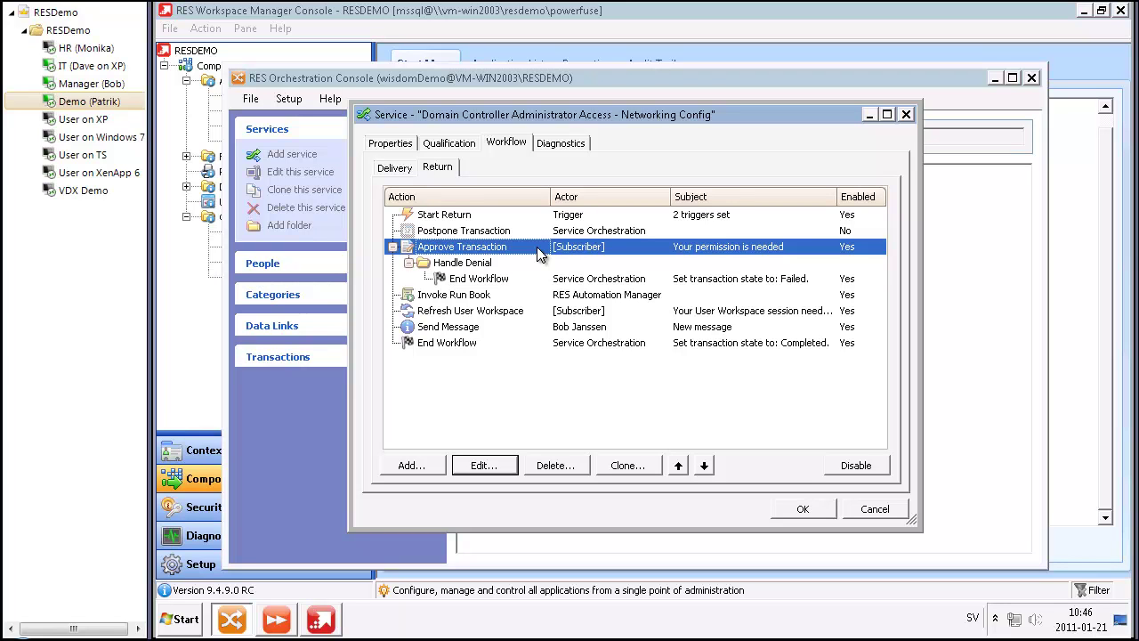
# Step: Review the return Invoke Run Book (Remove from Group) parameters, then save the service
pyautogui.doubleClick(513, 295)
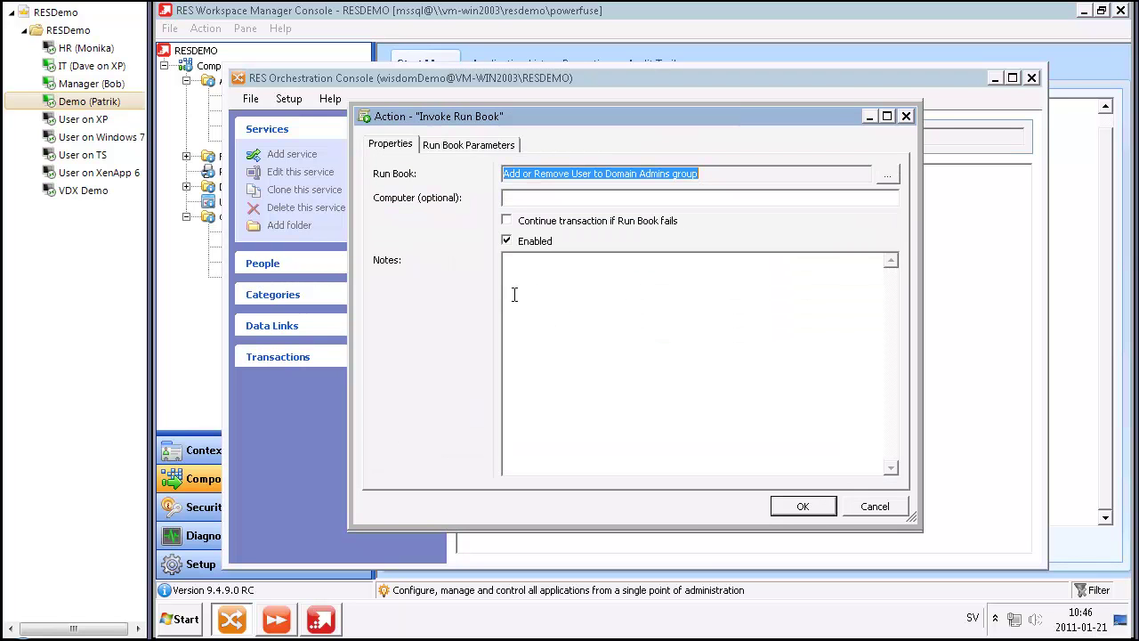
pyautogui.click(474, 147)
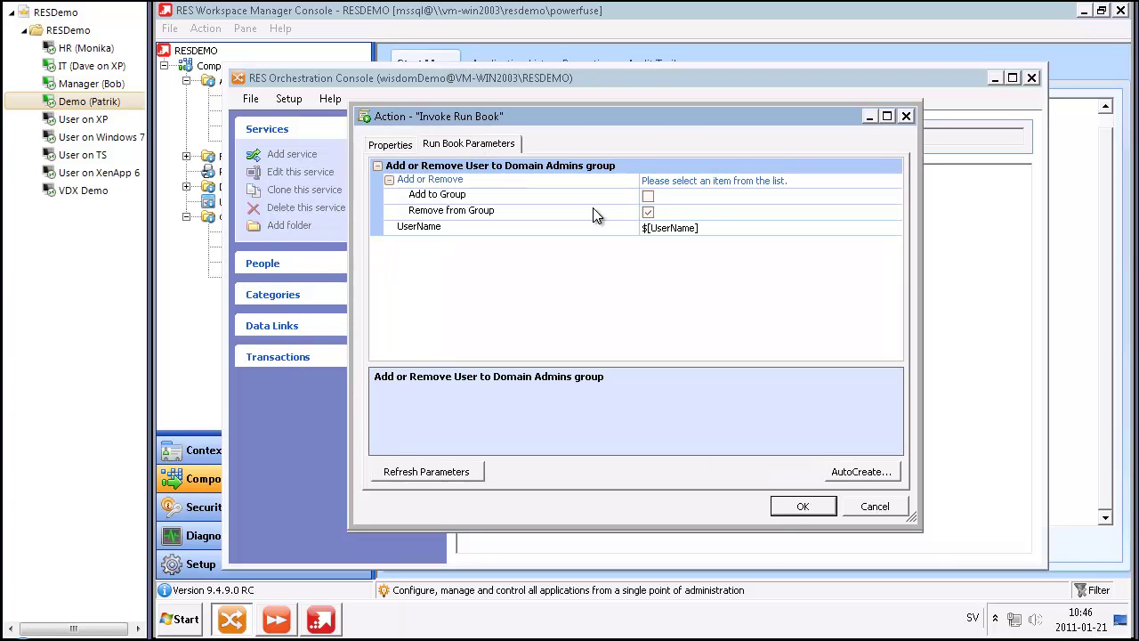
pyautogui.click(795, 505)
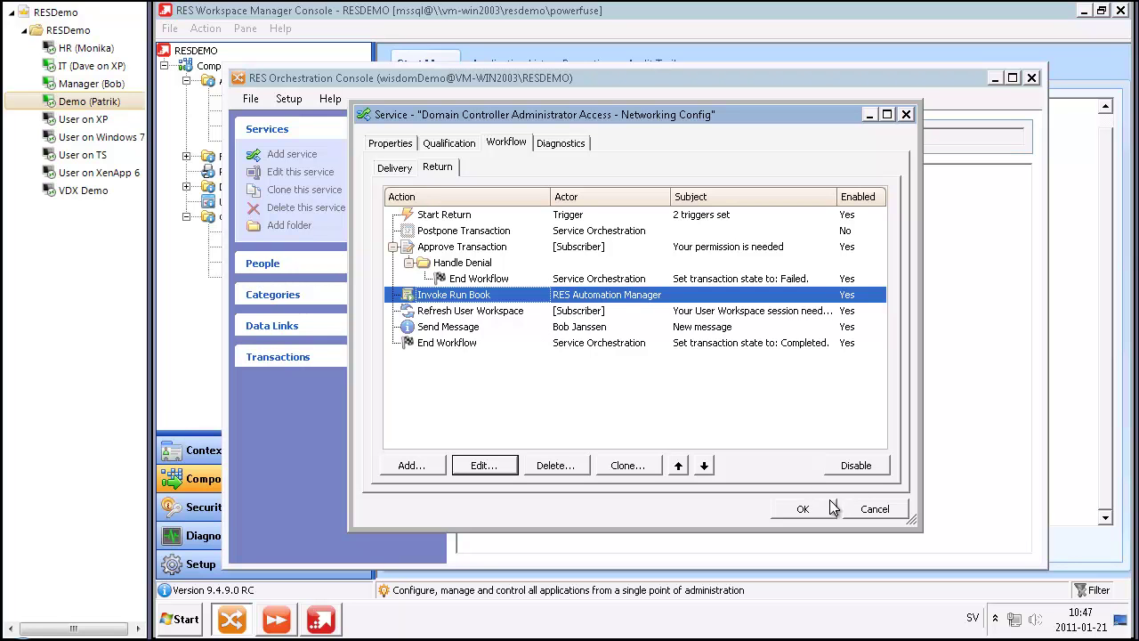
pyautogui.click(803, 508)
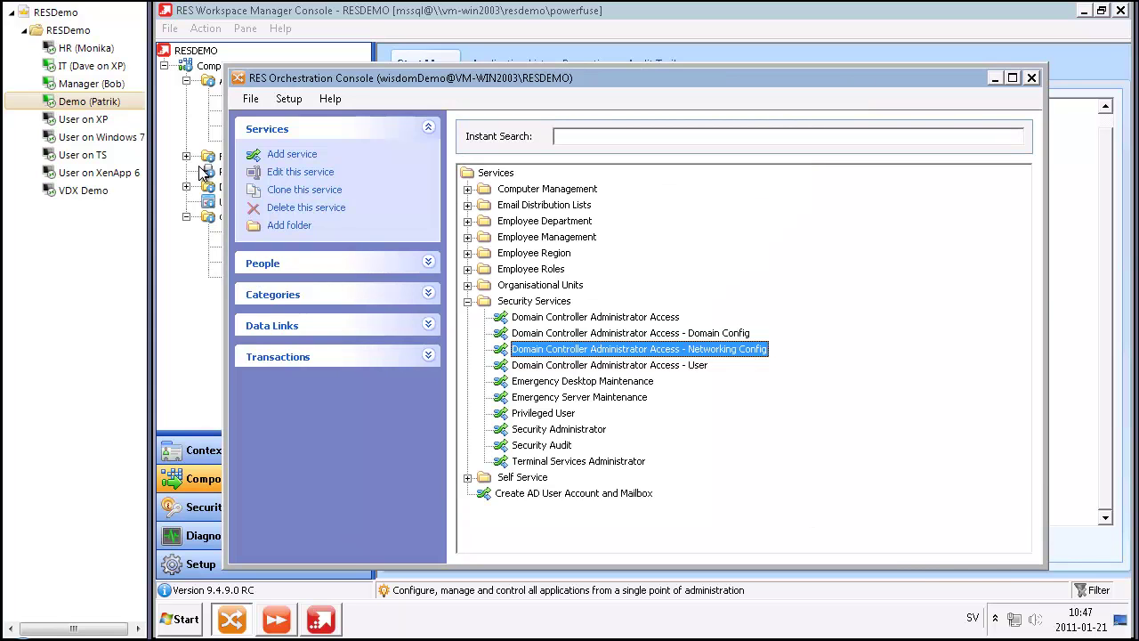
# Step: As the IT user, request the Networking Config admin access service from Available Services
pyautogui.click(96, 67)
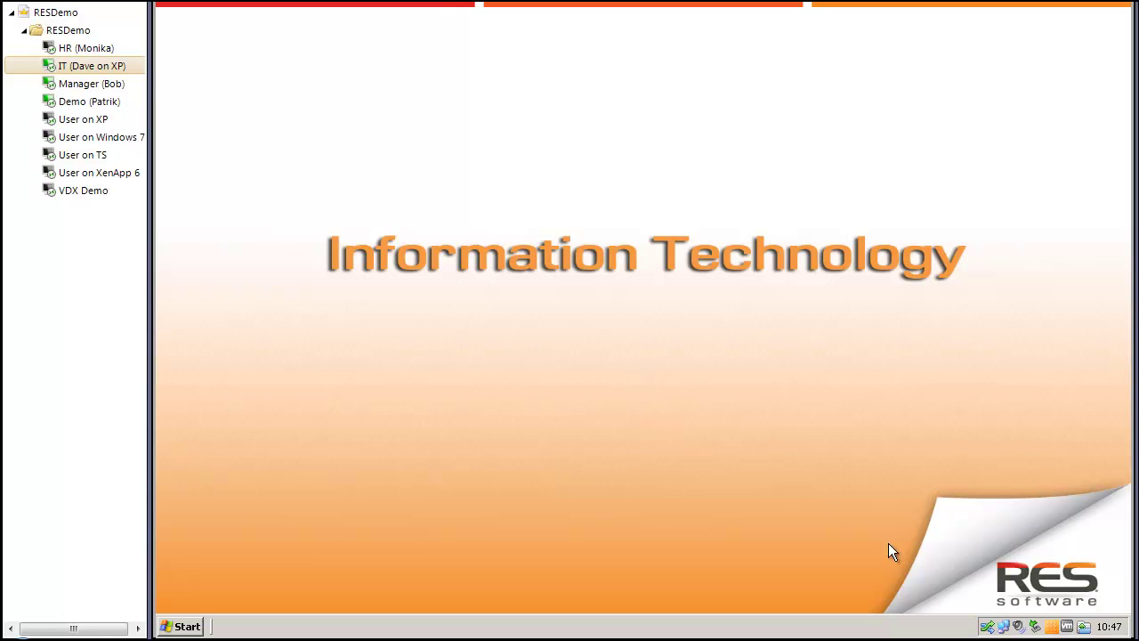
pyautogui.click(987, 628)
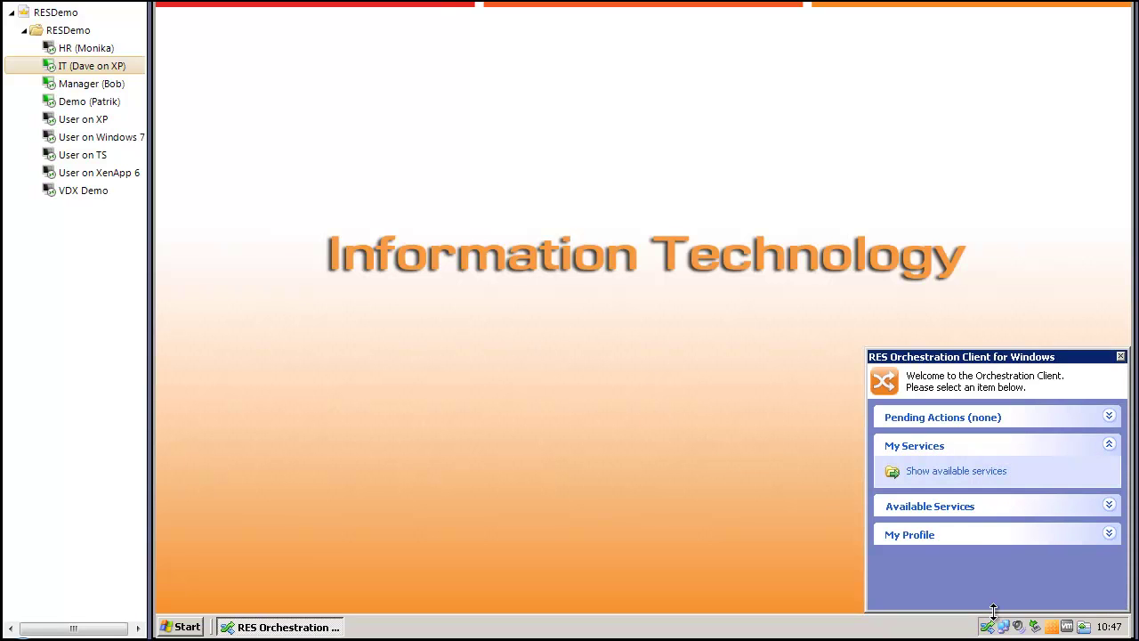
pyautogui.click(964, 519)
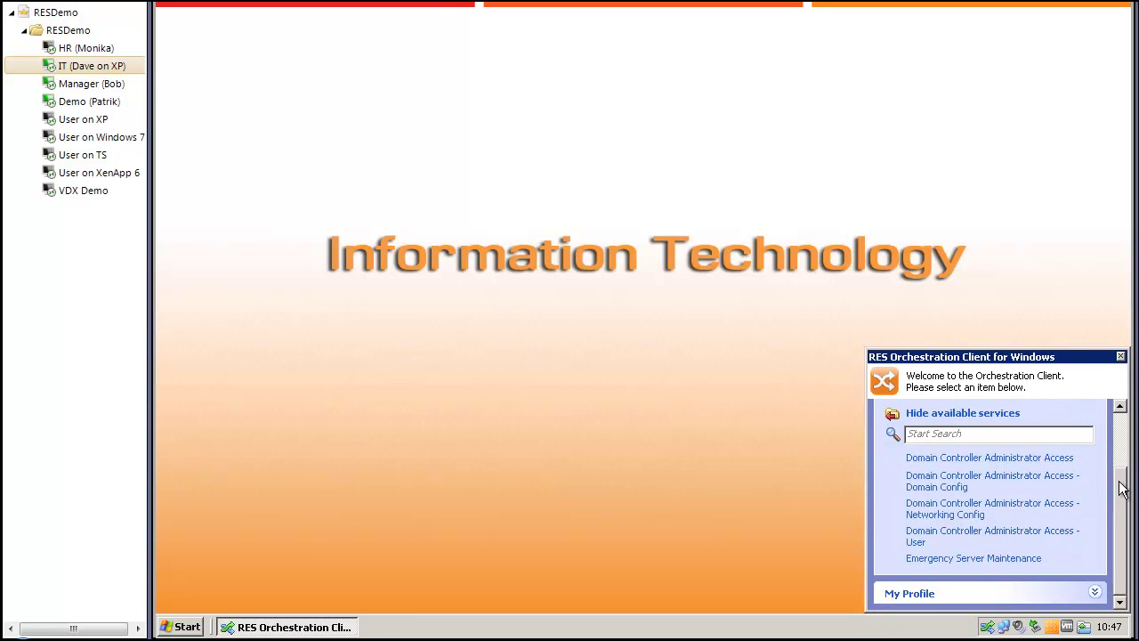
pyautogui.click(1044, 507)
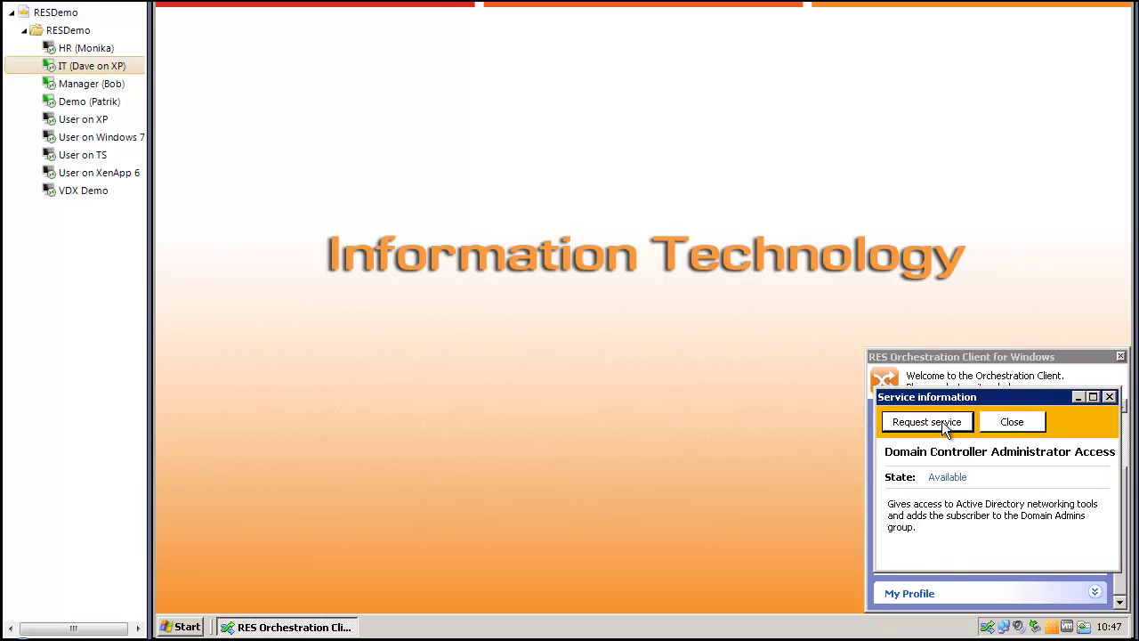
pyautogui.click(927, 422)
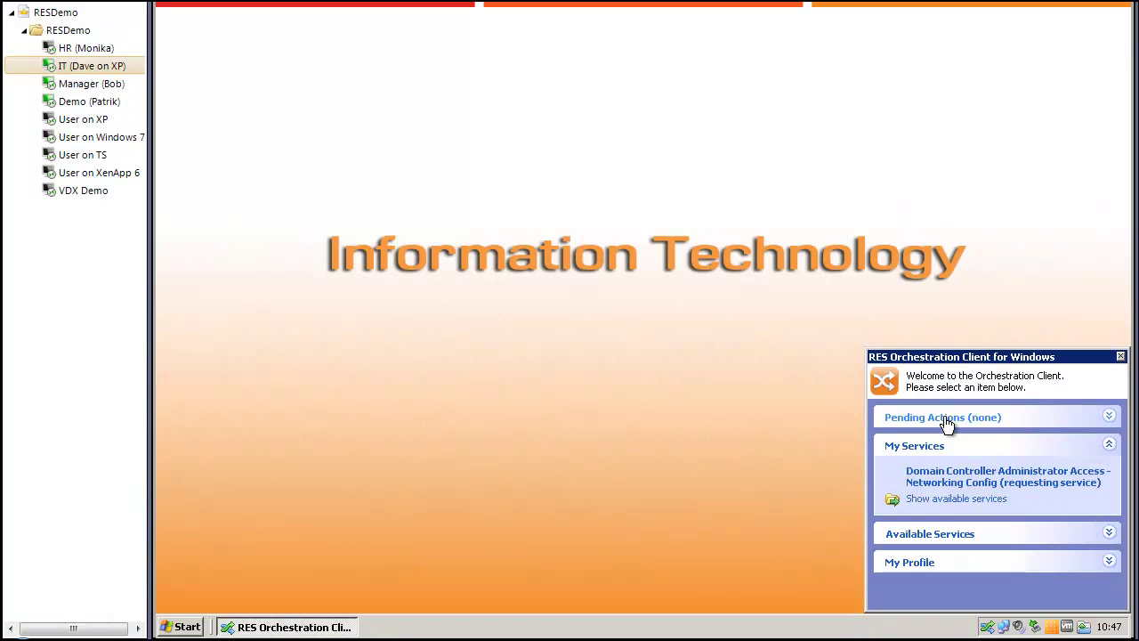
pyautogui.click(89, 102)
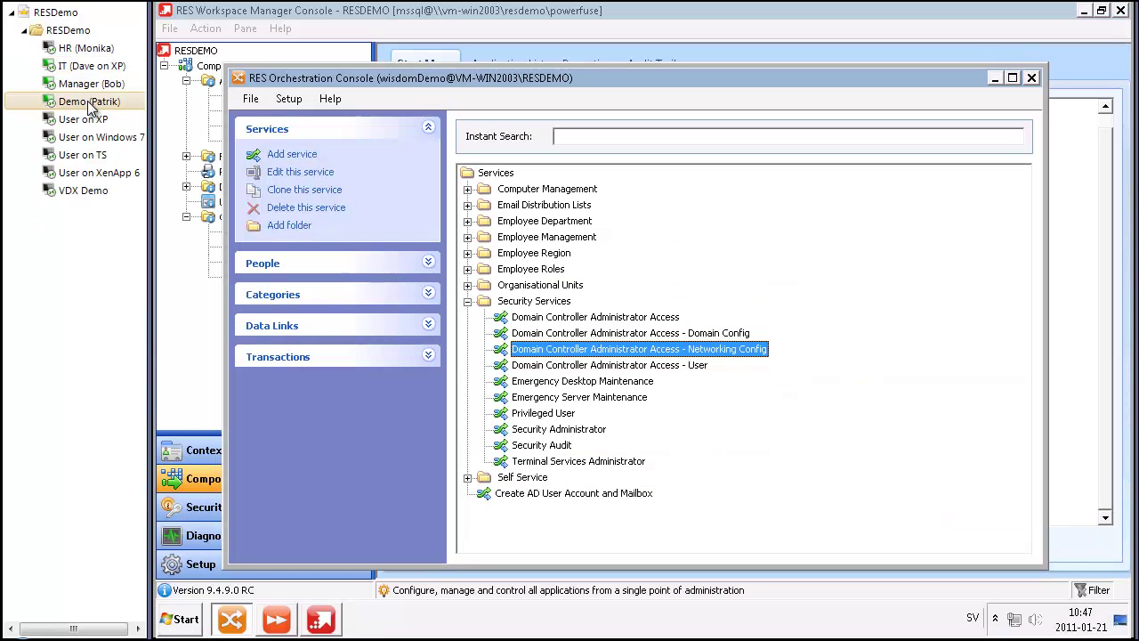
# Step: Open the new Networking Config Deliver transaction from the Transactions list
pyautogui.click(295, 359)
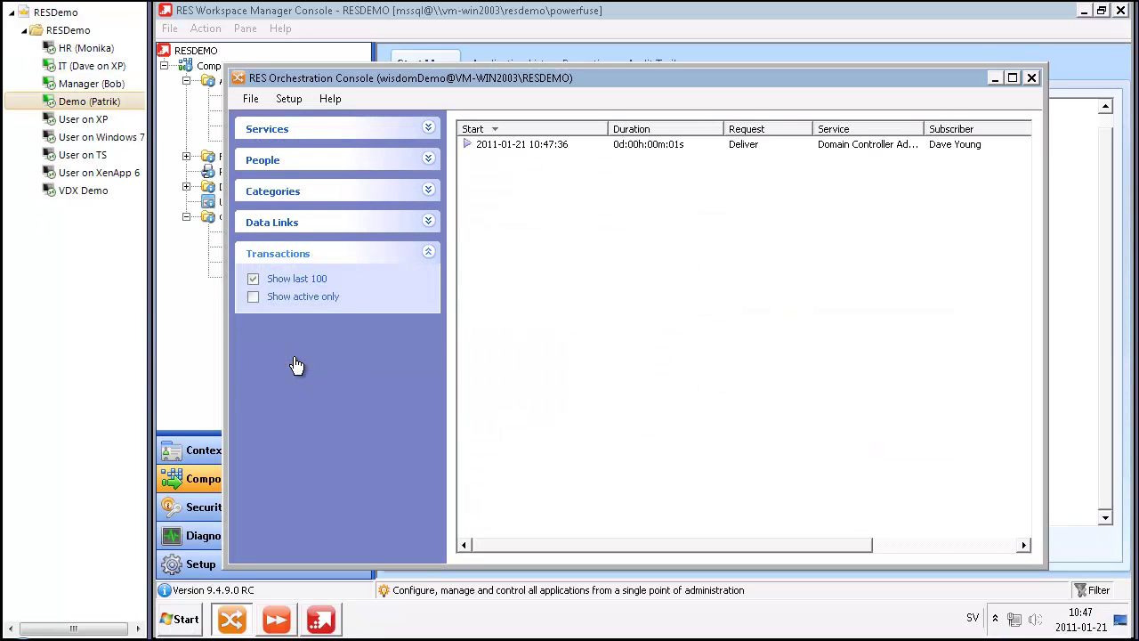
pyautogui.doubleClick(536, 148)
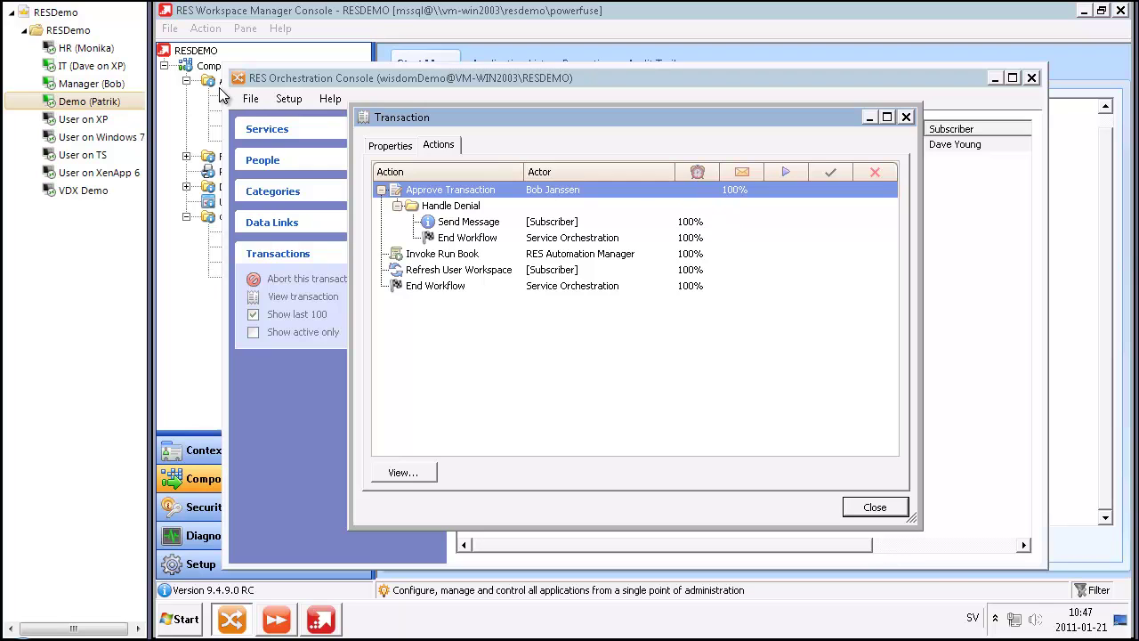
# Step: As the manager, allow the pending Networking Config delivery request
pyautogui.click(112, 85)
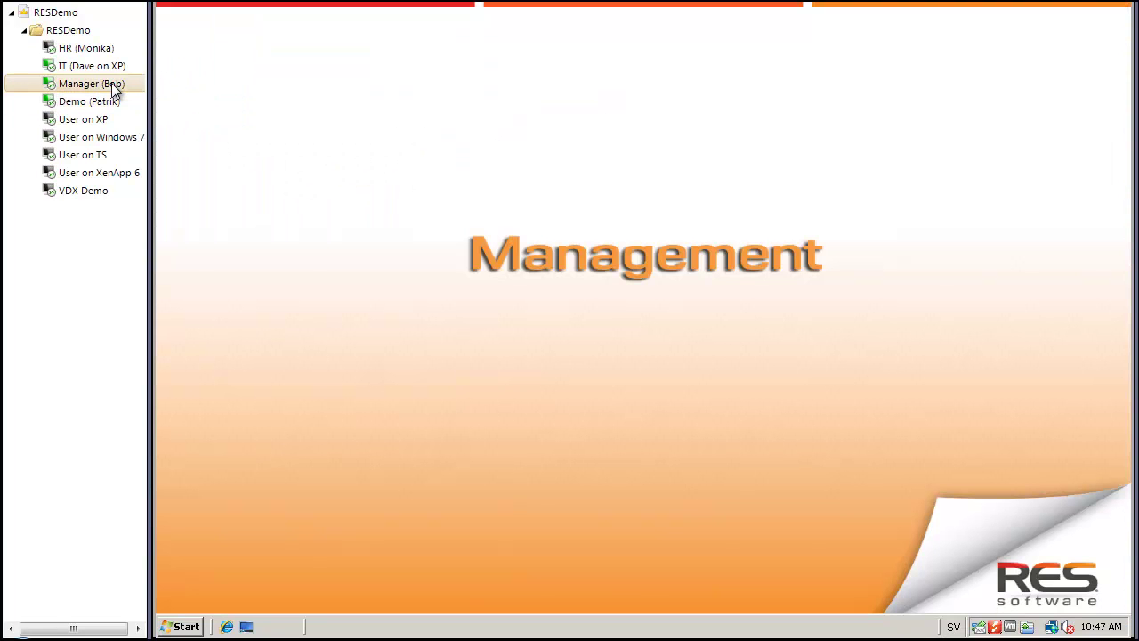
pyautogui.click(978, 628)
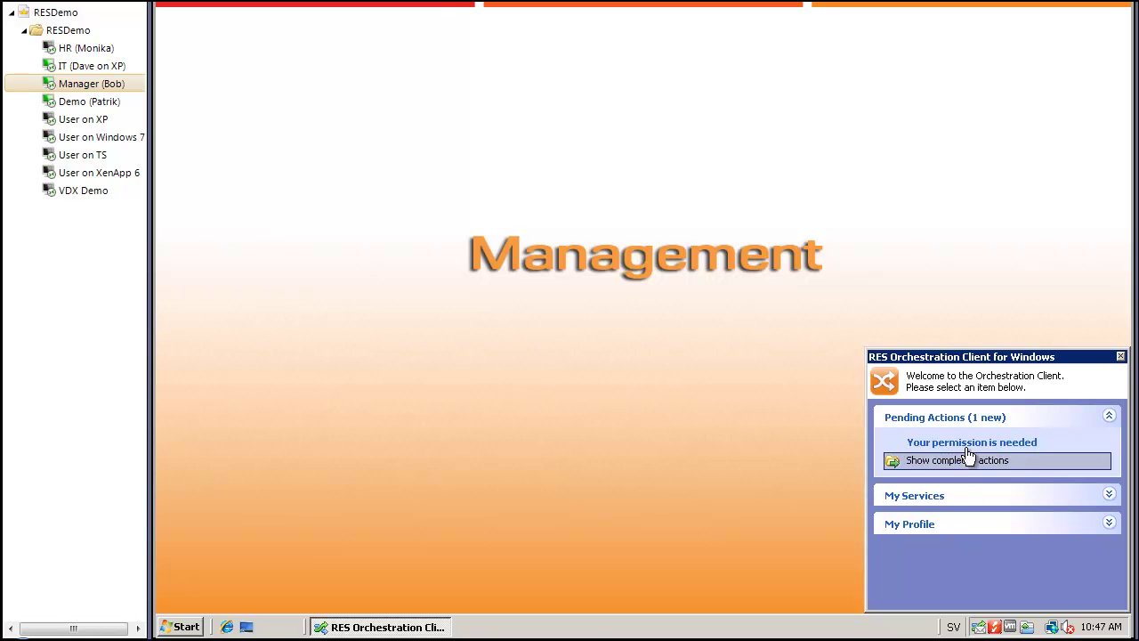
pyautogui.click(971, 442)
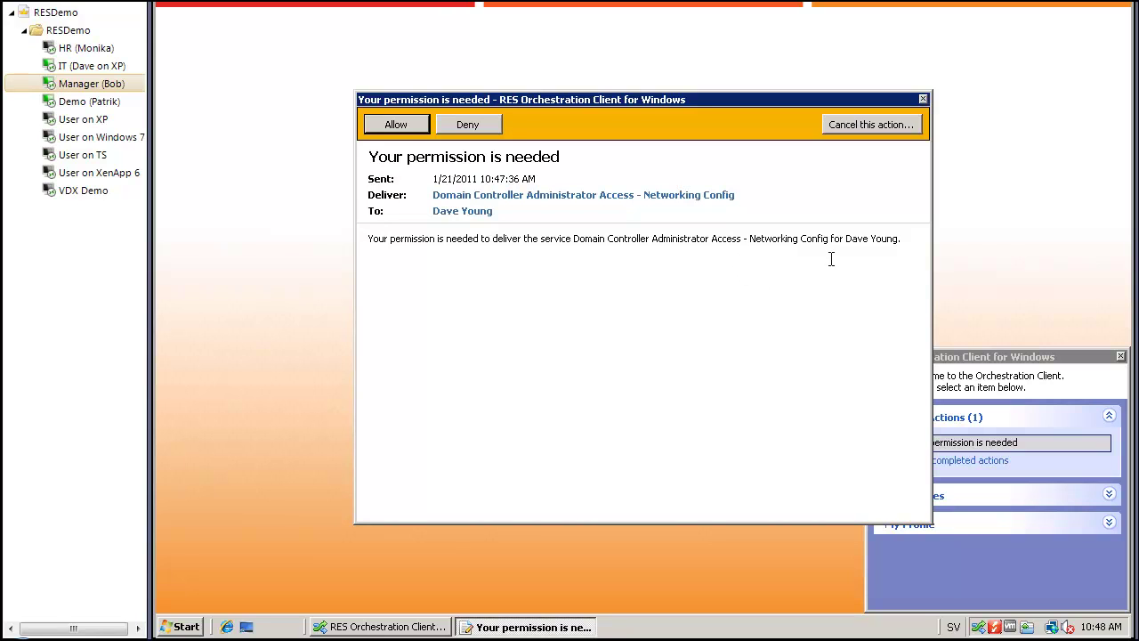
pyautogui.click(396, 125)
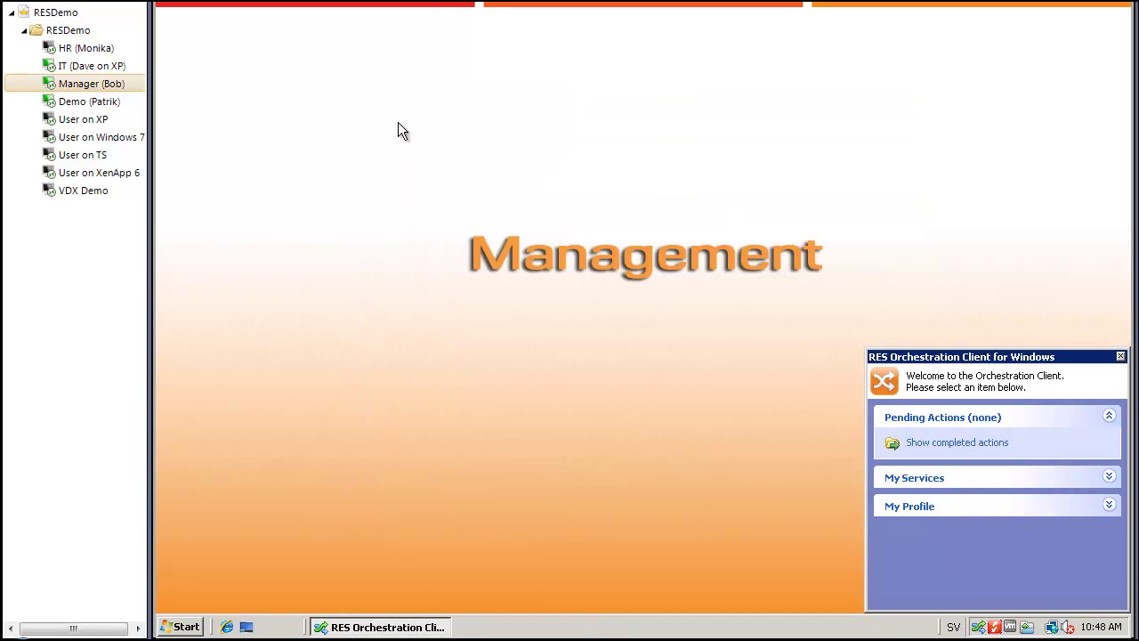
pyautogui.click(90, 102)
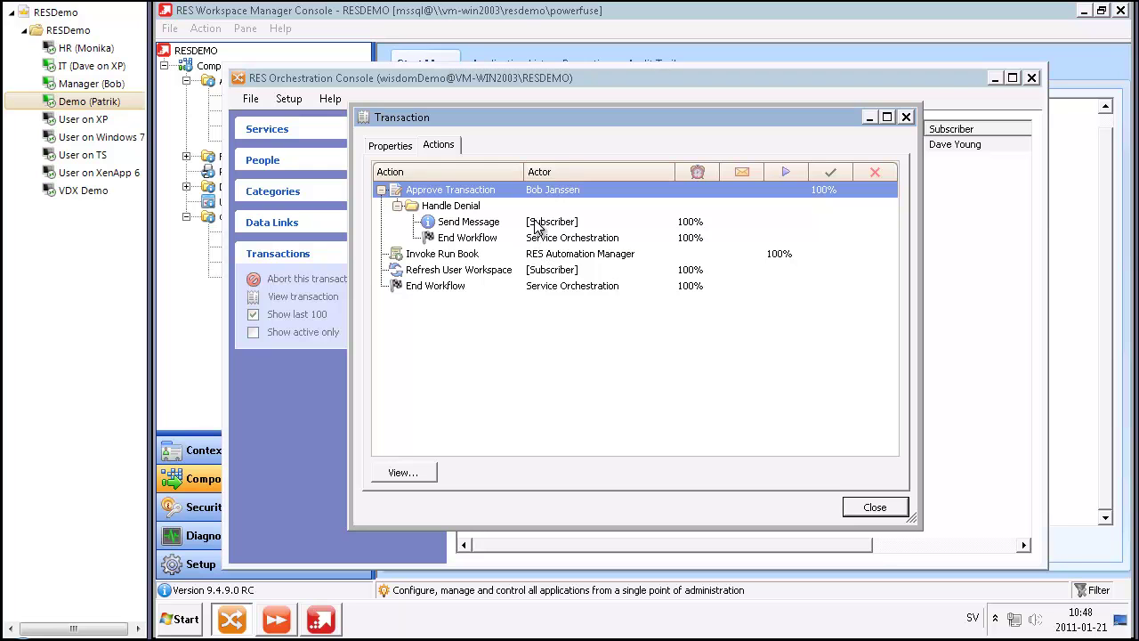
# Step: Inspect the Invoke Run Book action's run book parameters, then close the transaction details
pyautogui.doubleClick(501, 255)
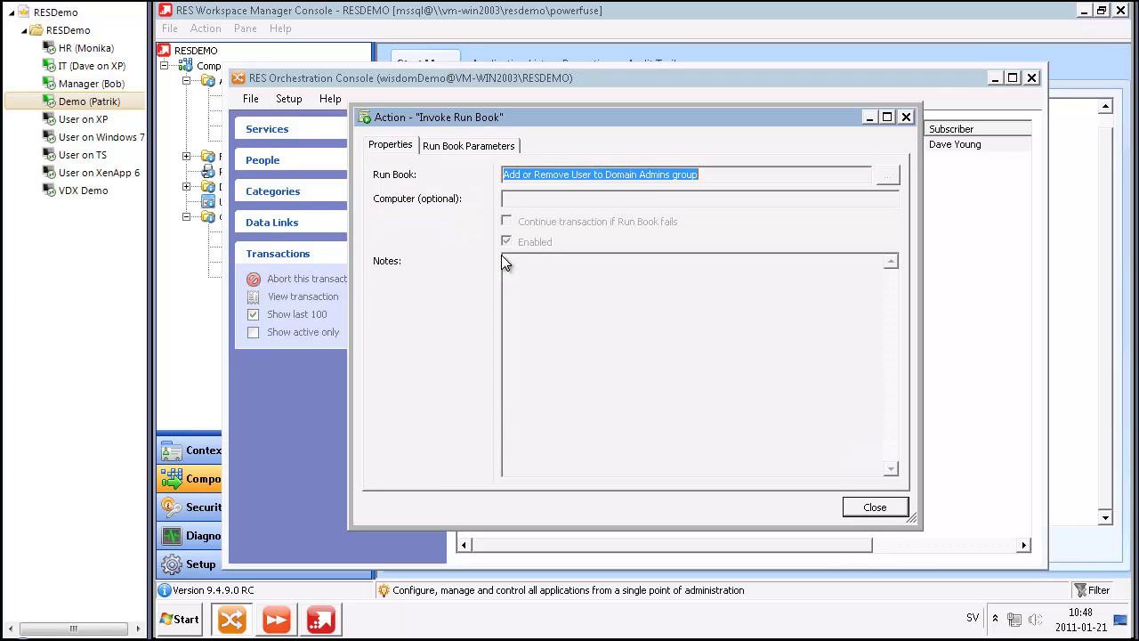
pyautogui.click(488, 149)
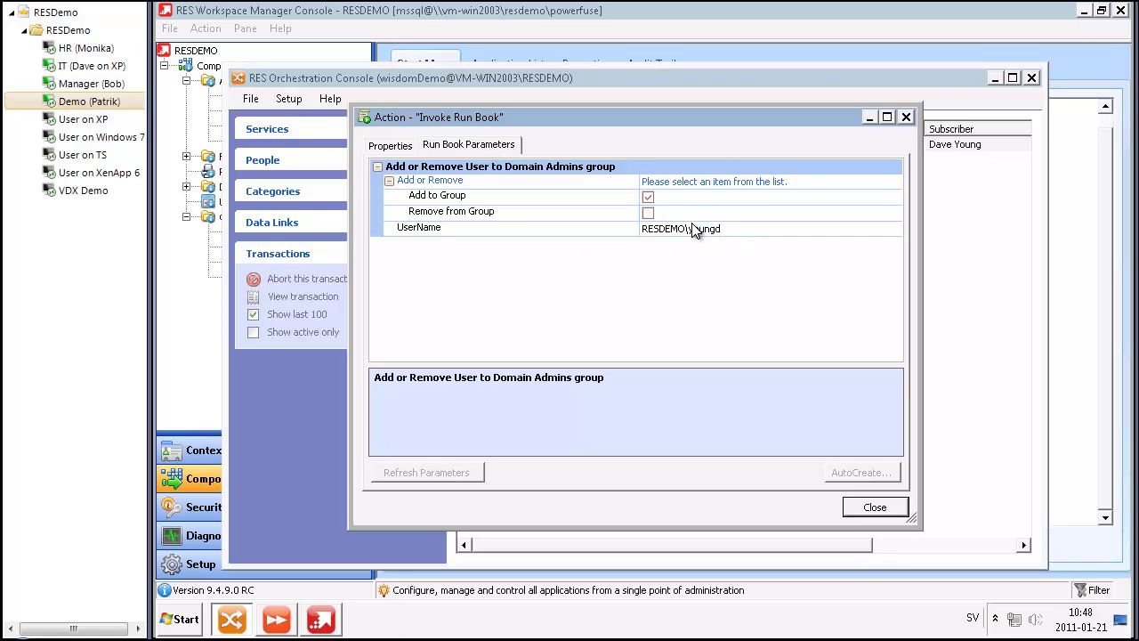
pyautogui.click(864, 507)
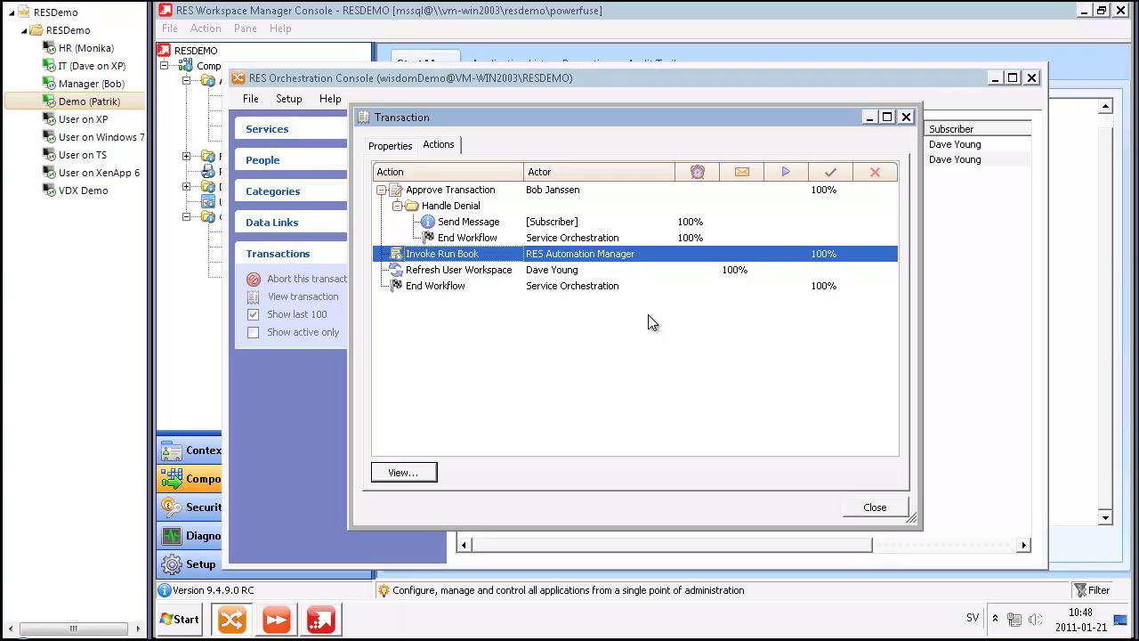
pyautogui.click(857, 507)
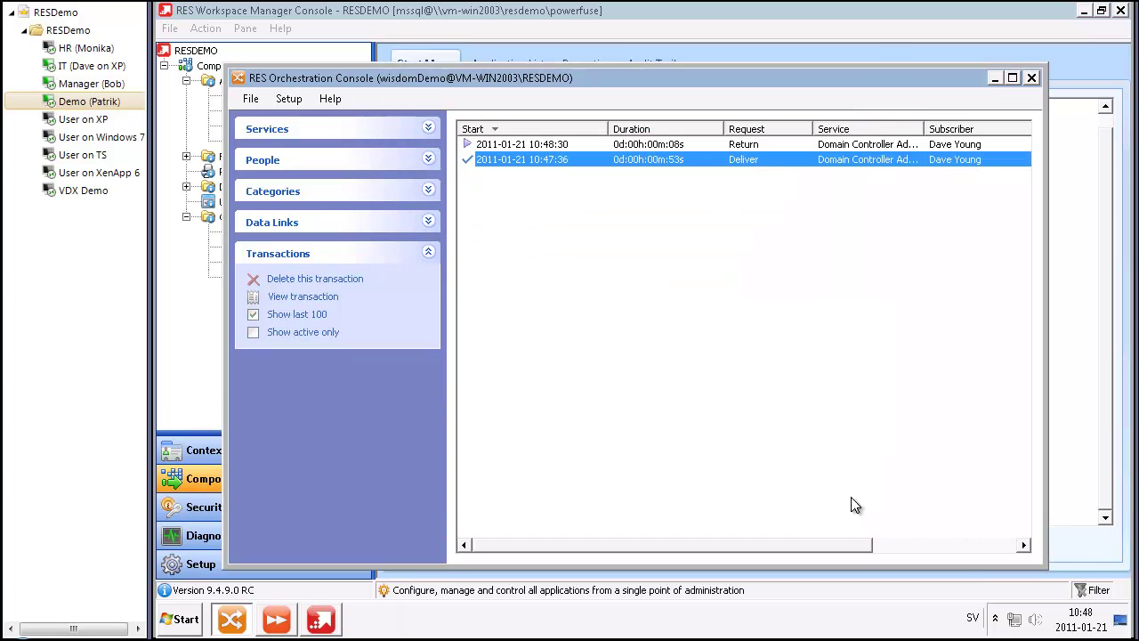
# Step: On the IT user's desktop, acknowledge the workspace refresh notice under Pending Actions
pyautogui.click(111, 68)
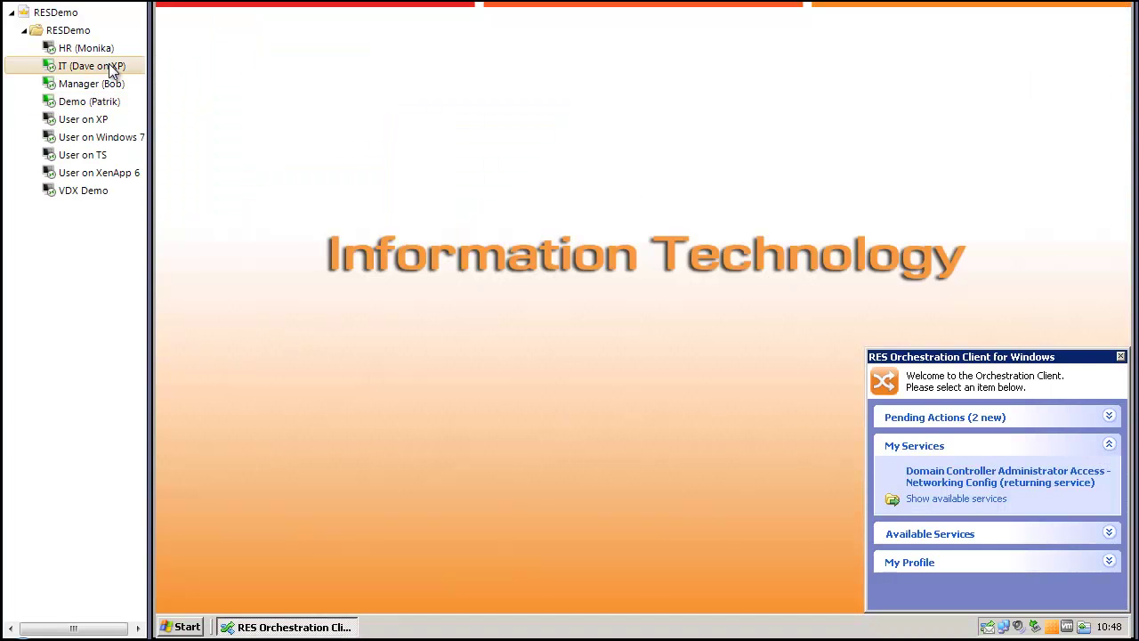
pyautogui.click(908, 420)
pyautogui.click(926, 471)
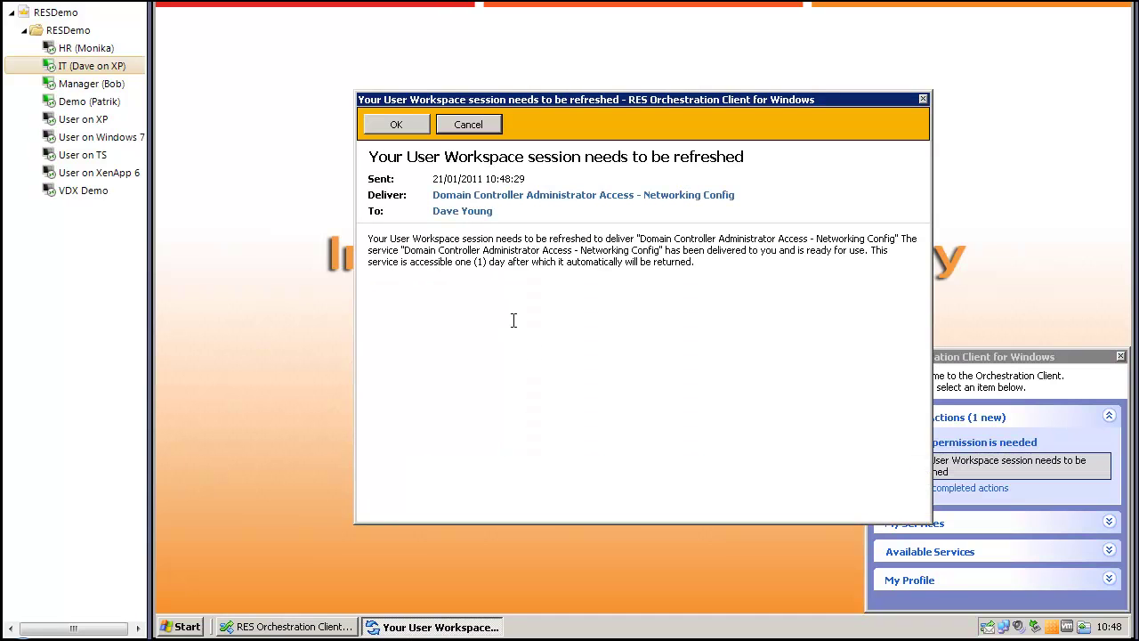
pyautogui.click(389, 123)
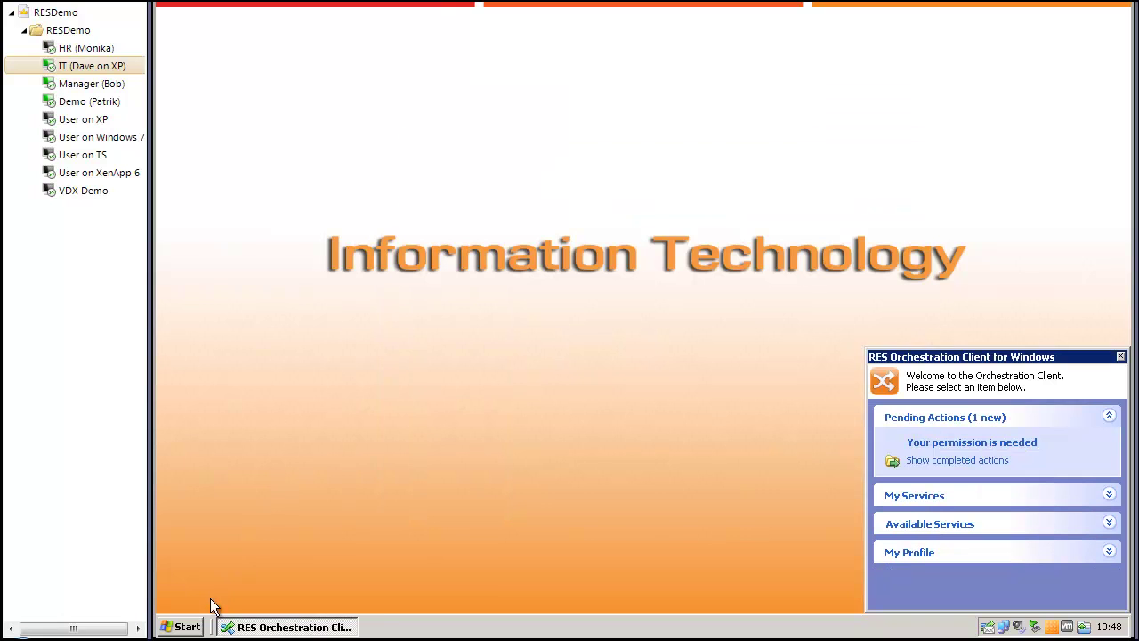
pyautogui.click(189, 627)
# Step: Refresh the workspace, then launch Remote Desktop Connection to VM-WIN2003 from System Tools
pyautogui.moveTo(208, 575)
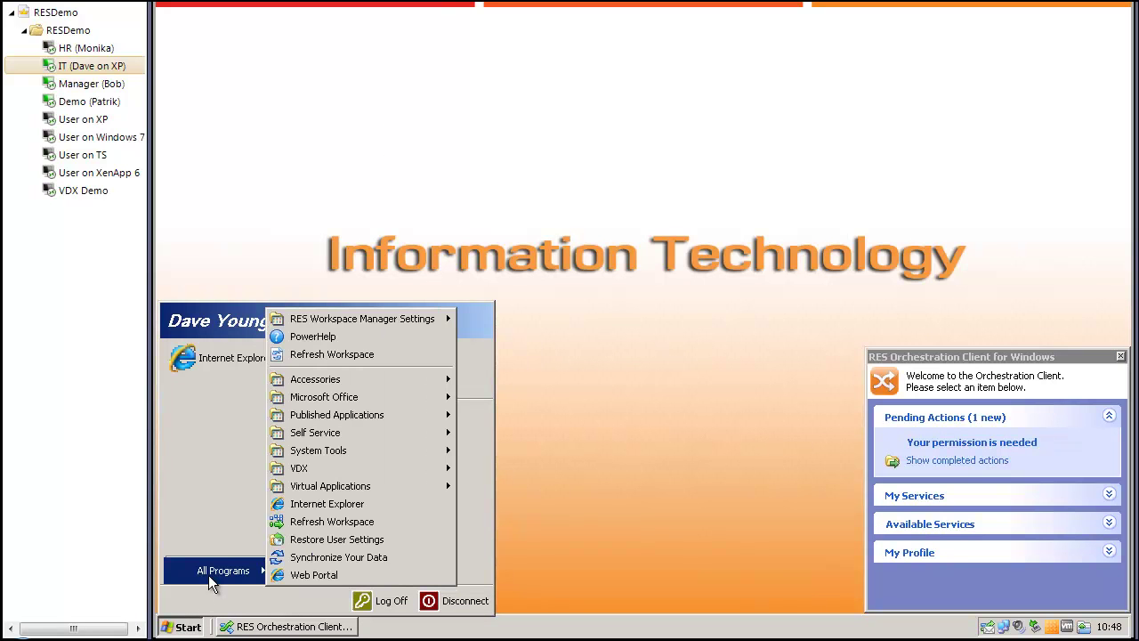
pyautogui.moveTo(364, 453)
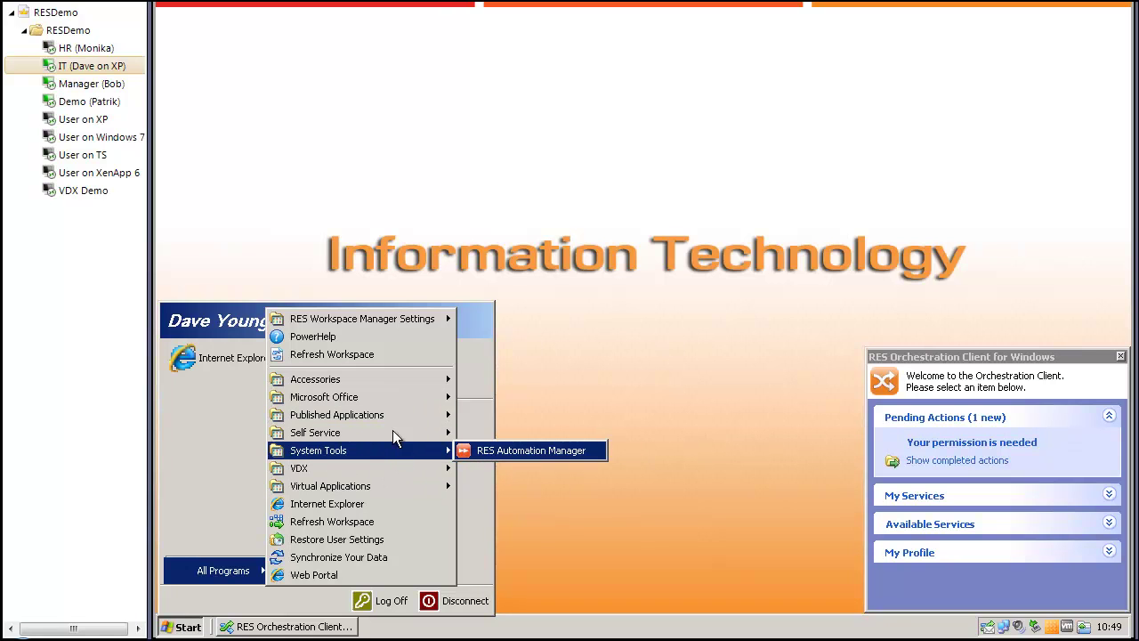
pyautogui.click(364, 352)
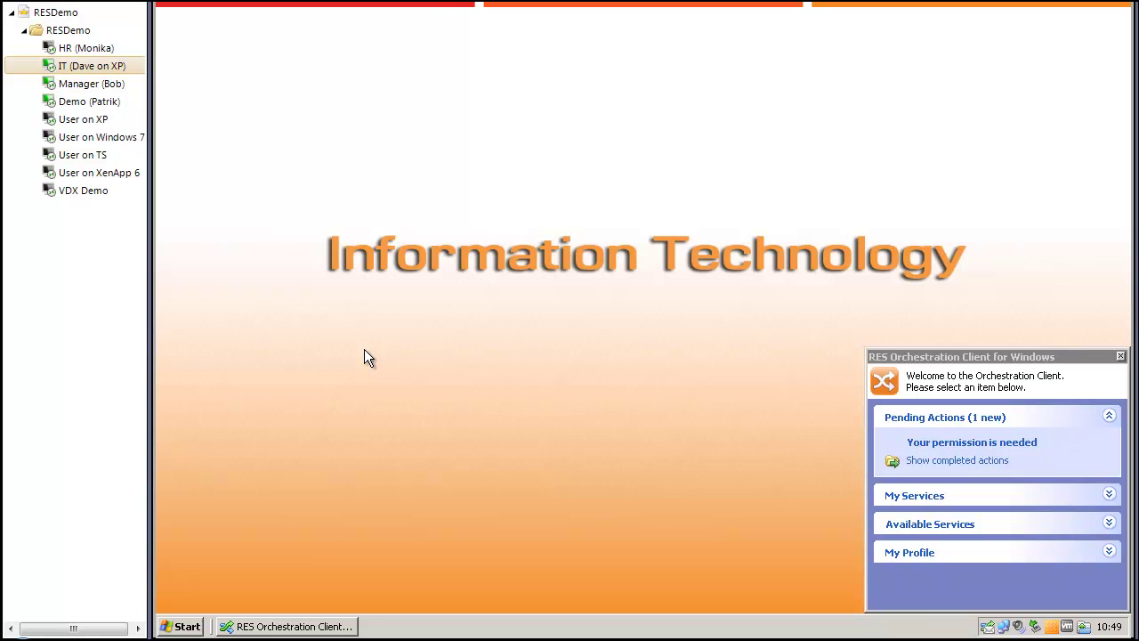
pyautogui.click(183, 626)
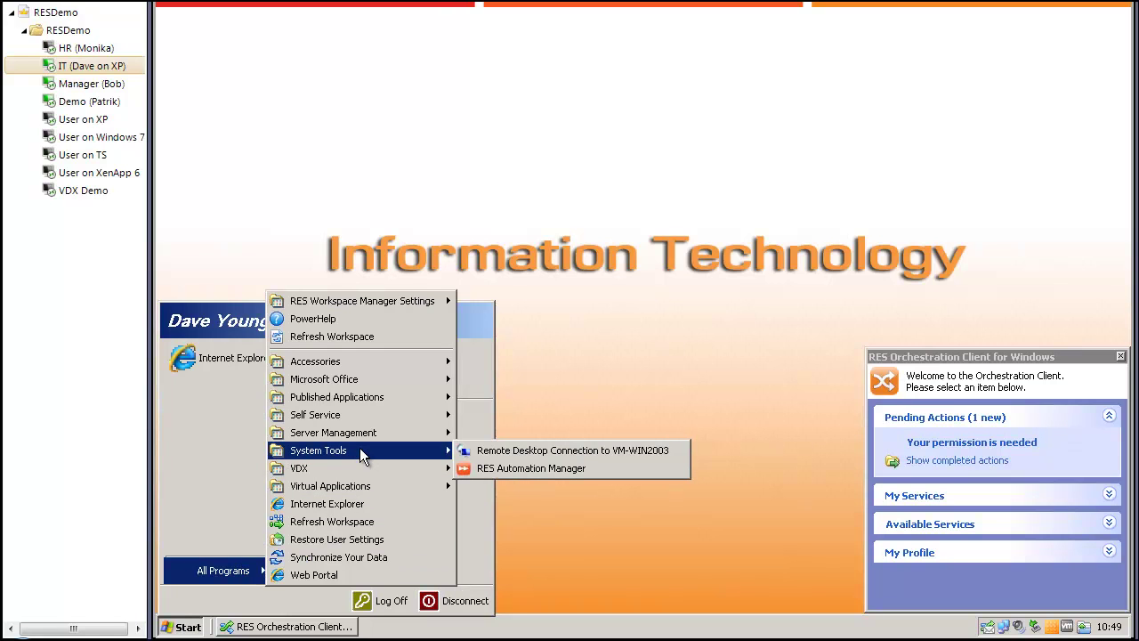
pyautogui.click(508, 453)
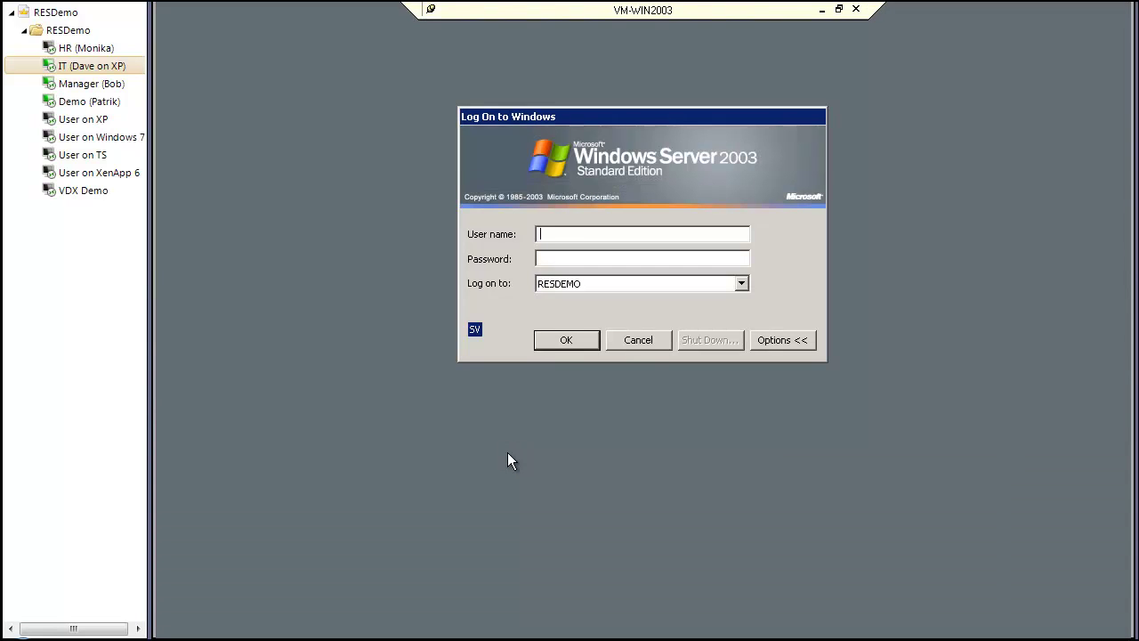
# Step: Log on to VM-WIN2003 with the IT user's credentials and close Manage Your Server
pyautogui.write('youngdpassword')
pyautogui.press('Return')
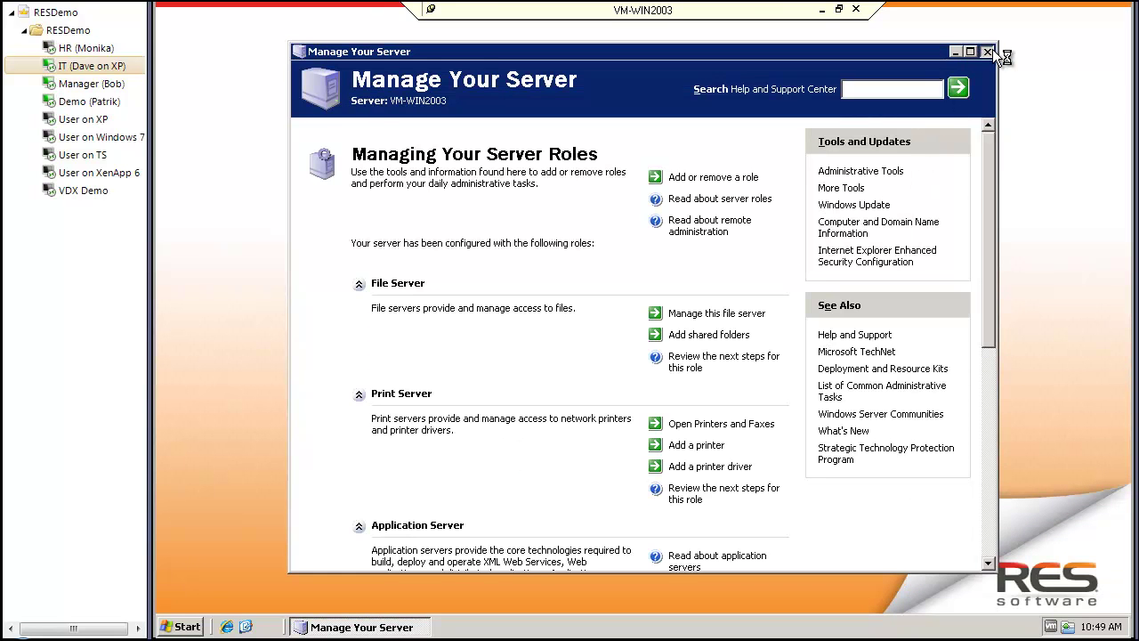
pyautogui.click(992, 50)
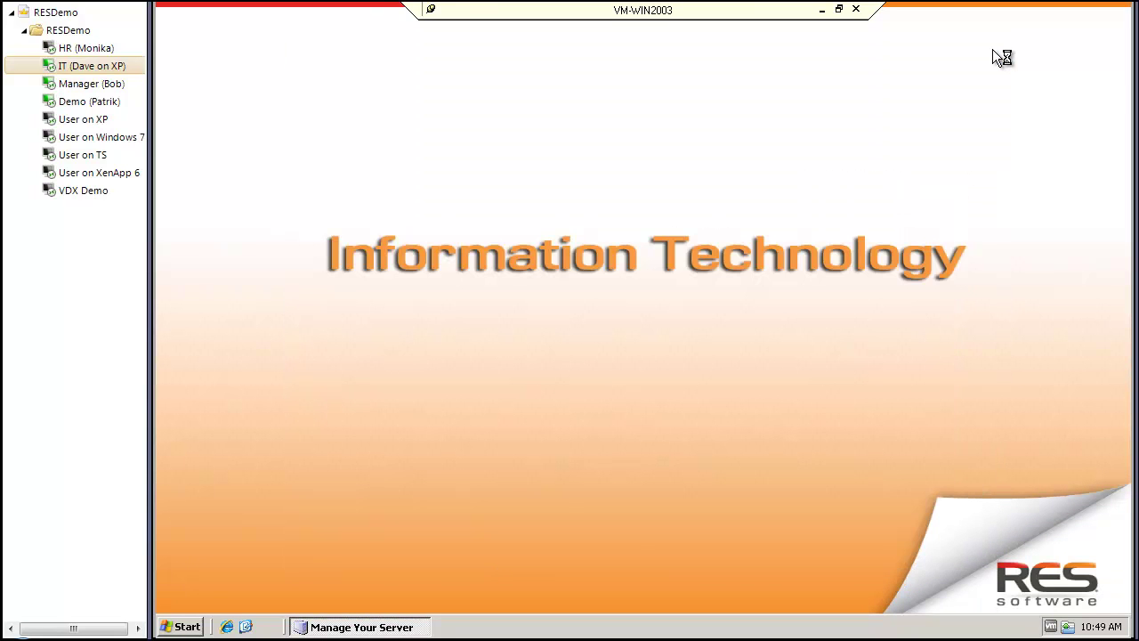
# Step: Launch DNS from Server Management and expand Forward Lookup Zones, Reverse Lookup Zones and Event Viewer
pyautogui.click(187, 628)
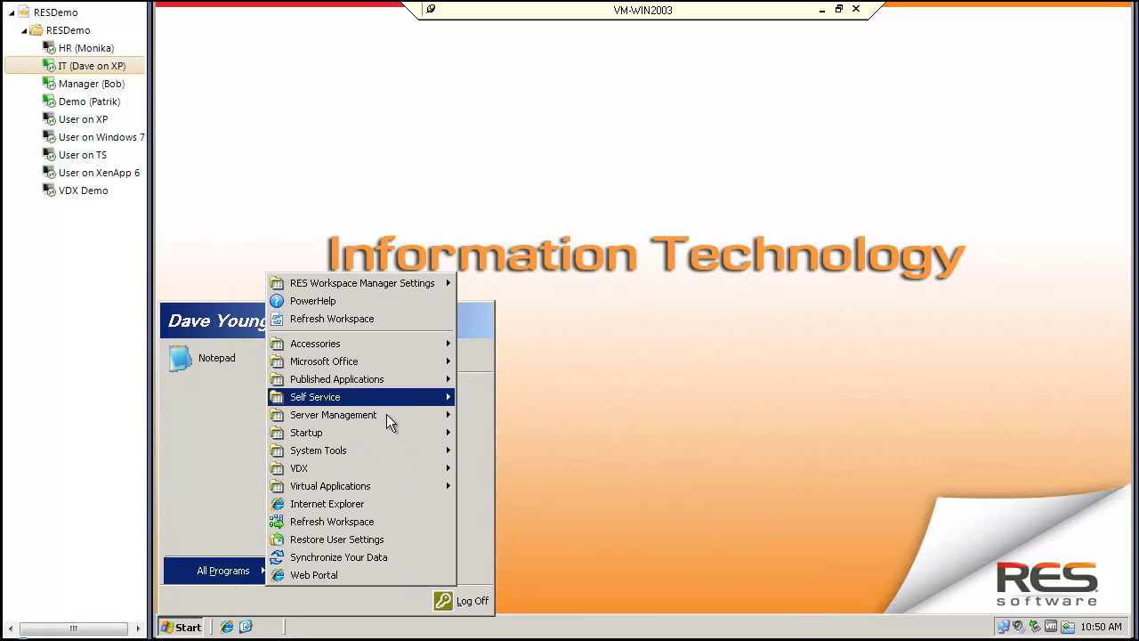
pyautogui.moveTo(387, 415)
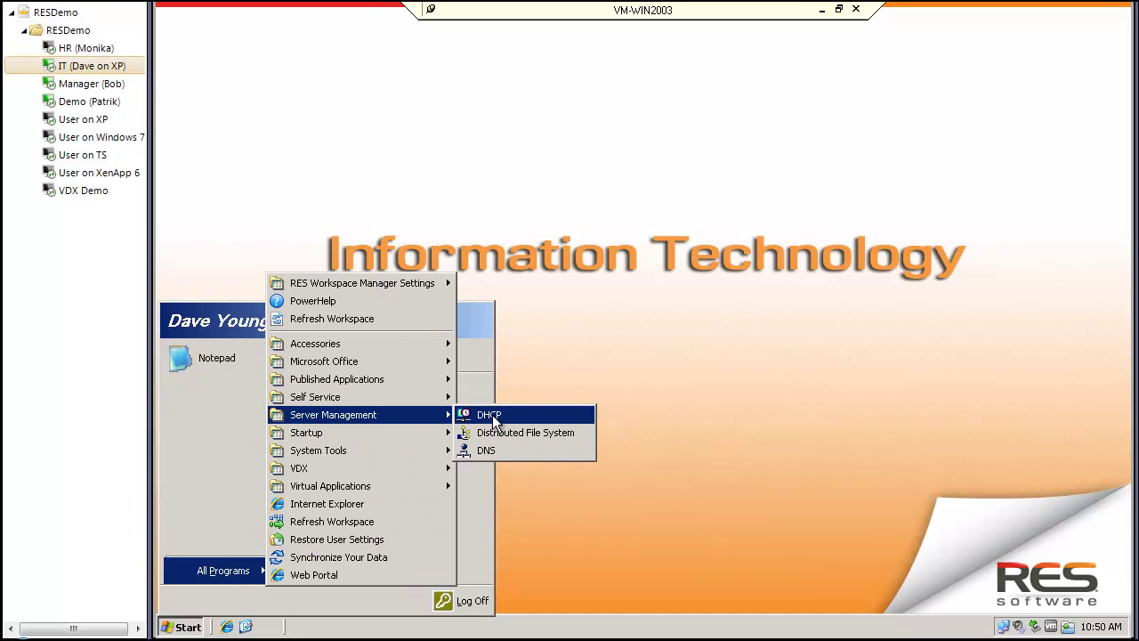
pyautogui.click(524, 451)
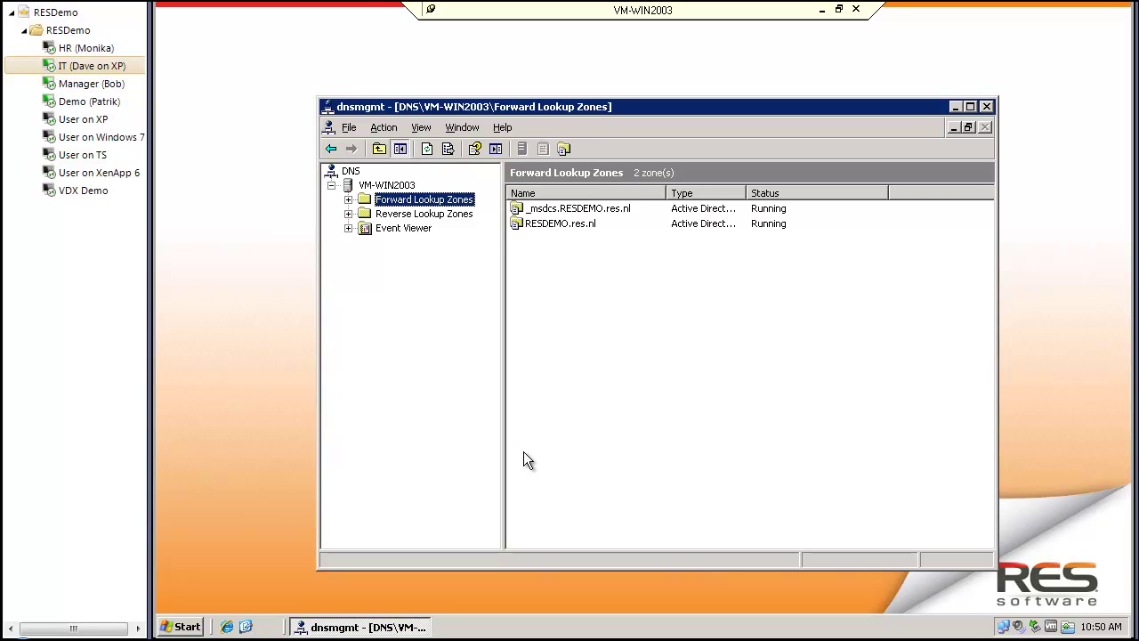
pyautogui.click(350, 200)
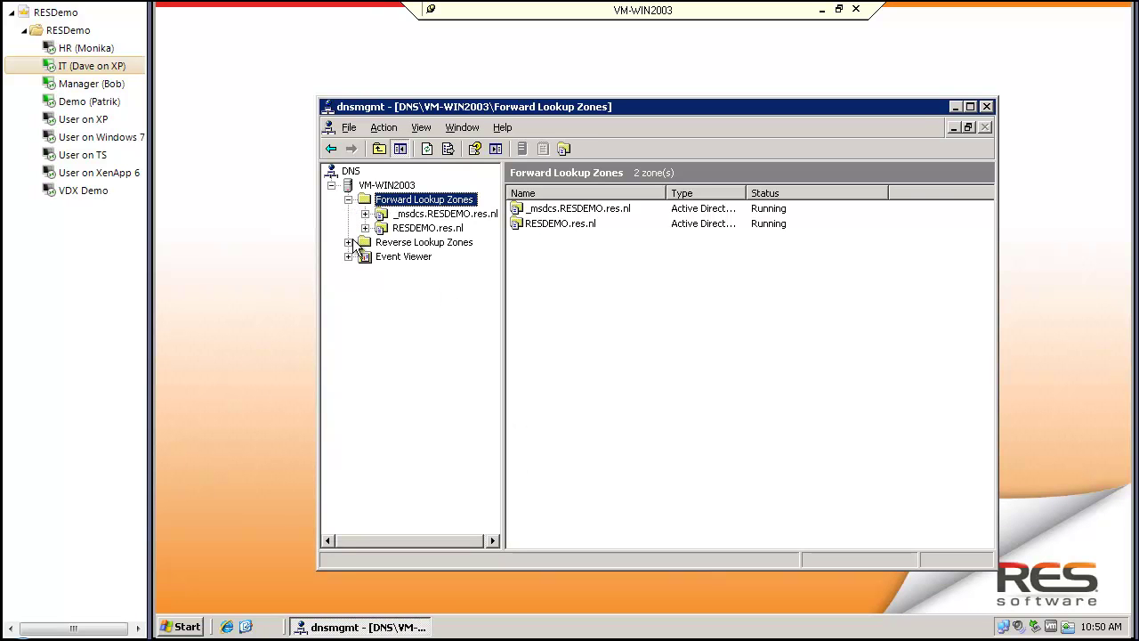
pyautogui.click(354, 243)
pyautogui.click(348, 270)
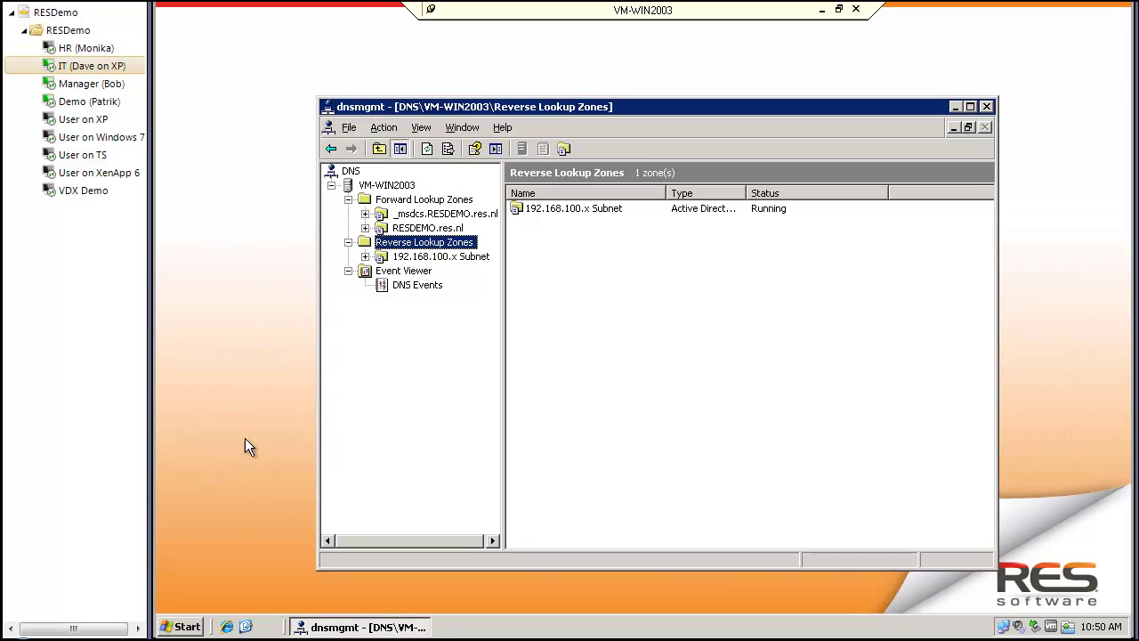
pyautogui.click(185, 627)
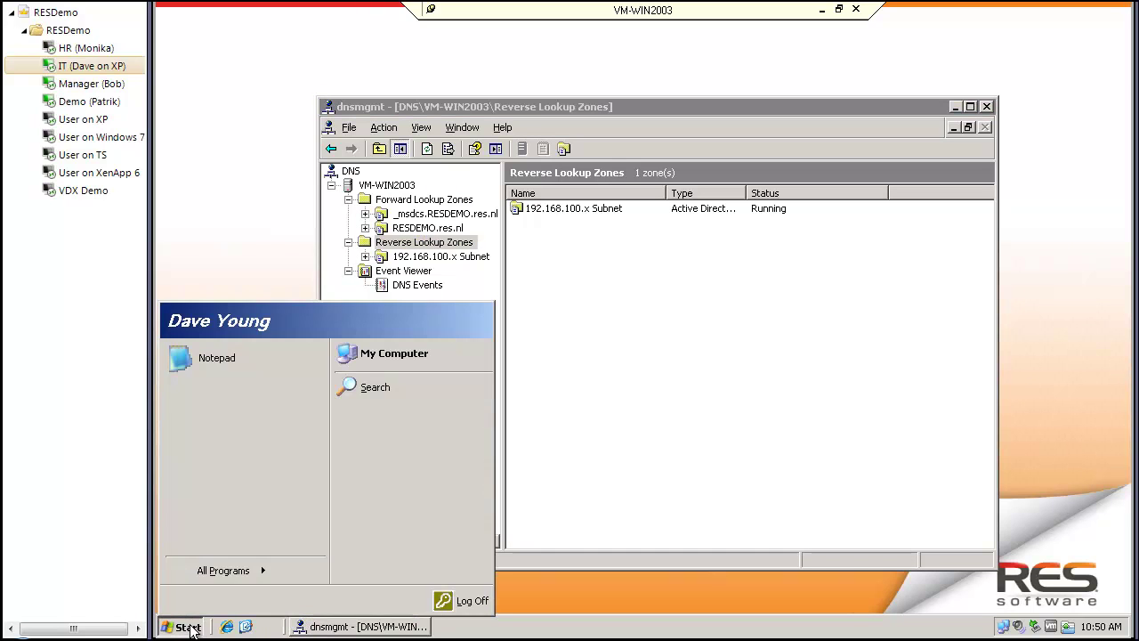
# Step: Open My Computer and try browsing to the c: drive
pyautogui.click(392, 354)
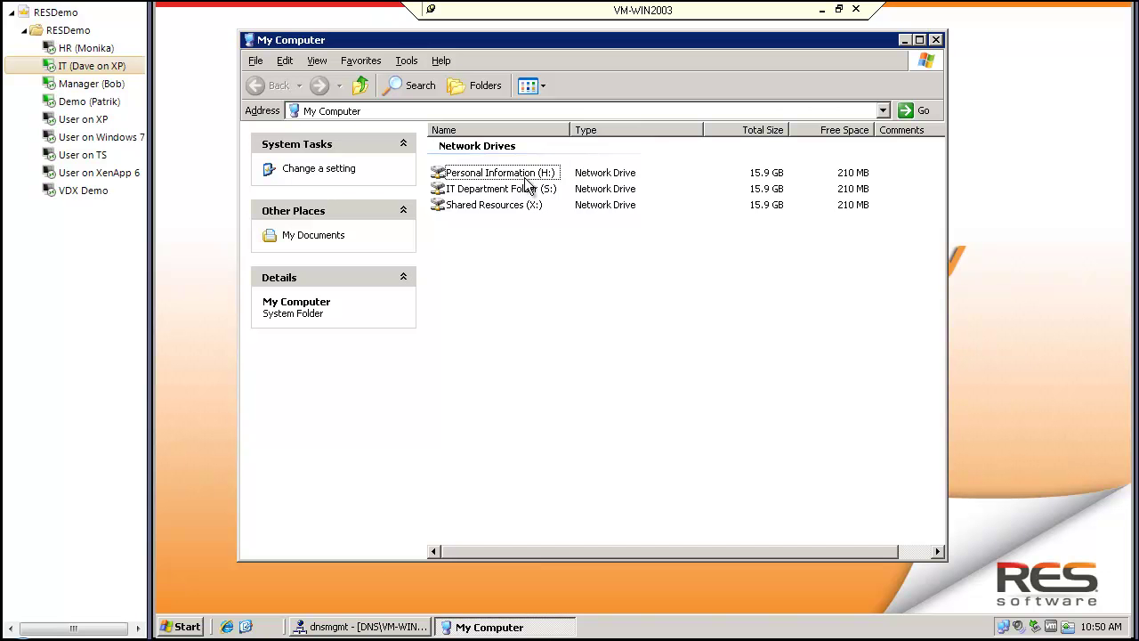
pyautogui.moveTo(517, 196)
pyautogui.click(694, 109)
pyautogui.write('c:')
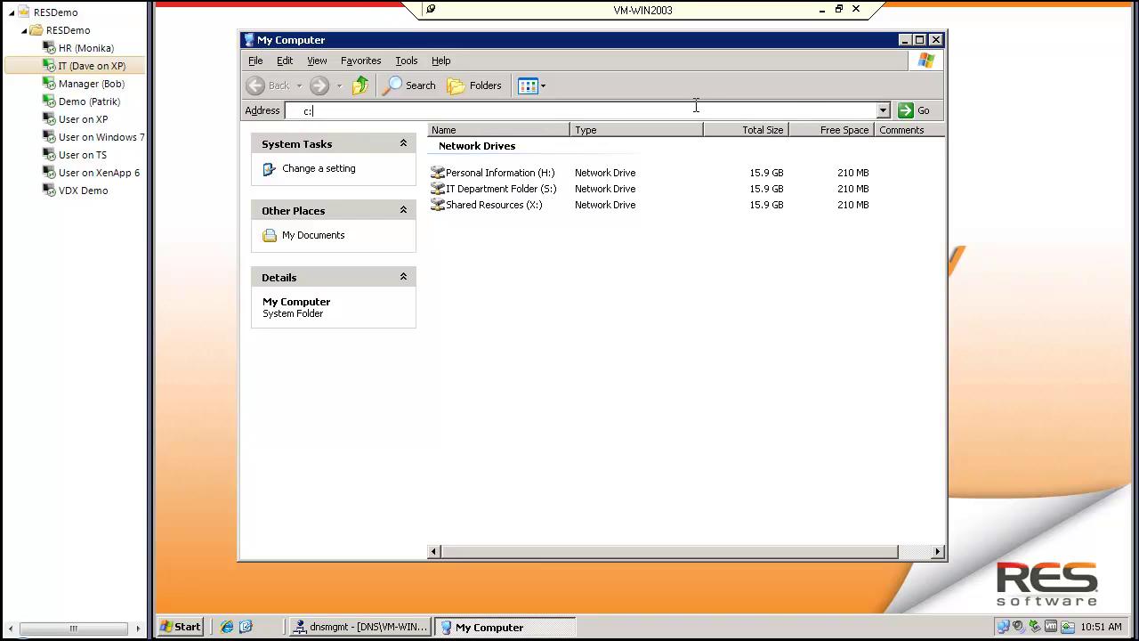
pyautogui.press('Return')
pyautogui.press('Return')
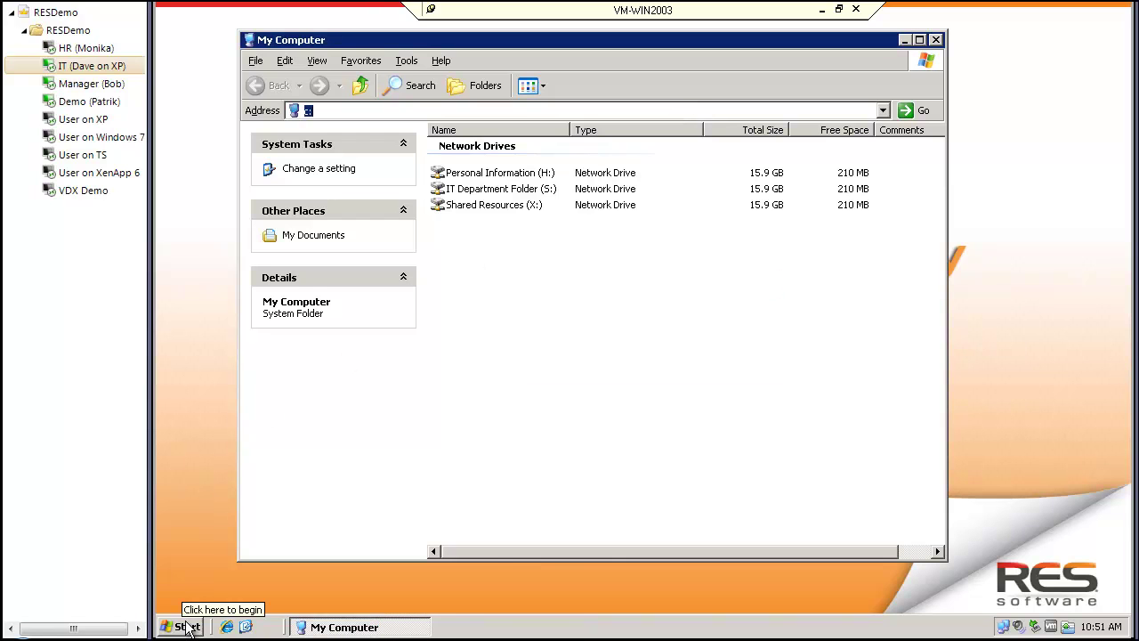
# Step: Log off the Remote Desktop session on the server and confirm
pyautogui.click(186, 626)
pyautogui.click(449, 598)
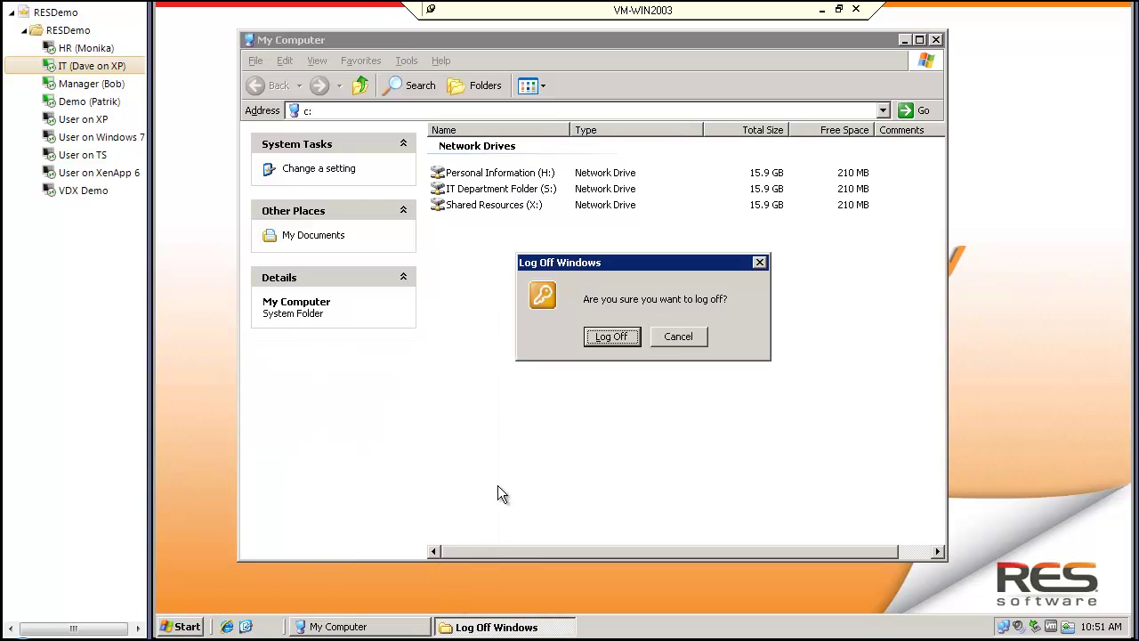
pyautogui.click(600, 340)
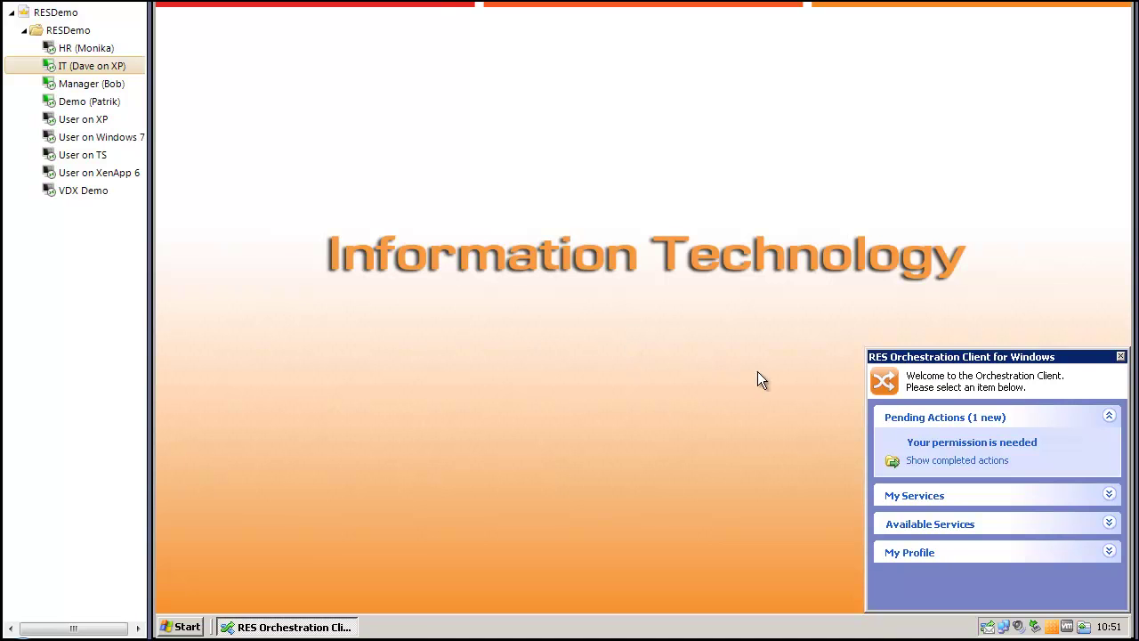
# Step: Allow the pending return of Domain Controller Administrator Access, then switch to the Demo session
pyautogui.click(935, 441)
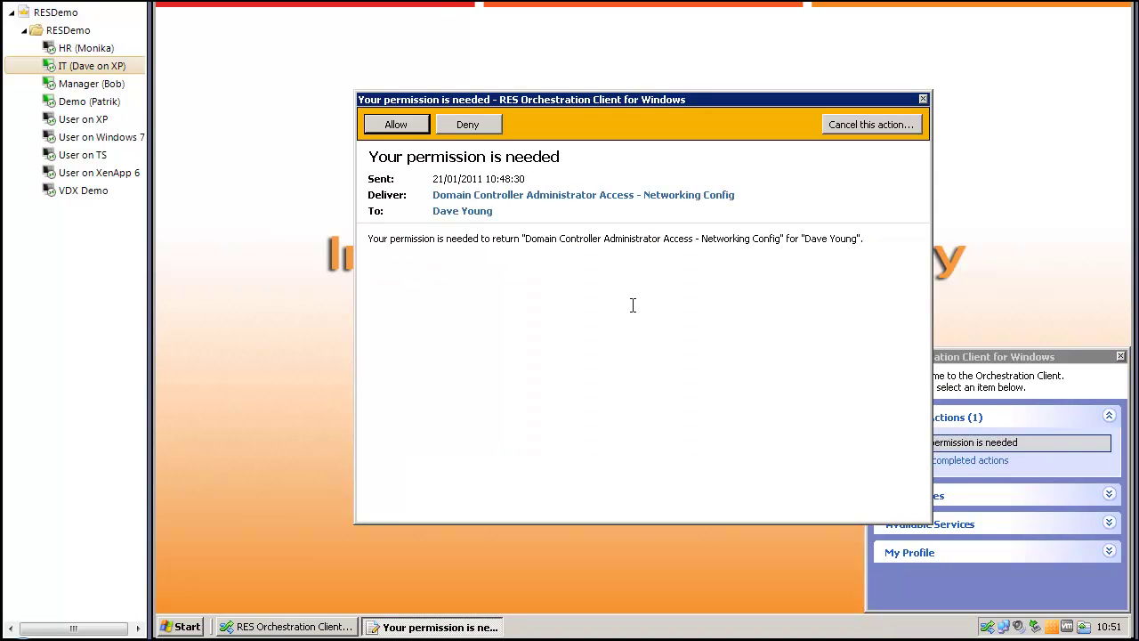
pyautogui.click(396, 124)
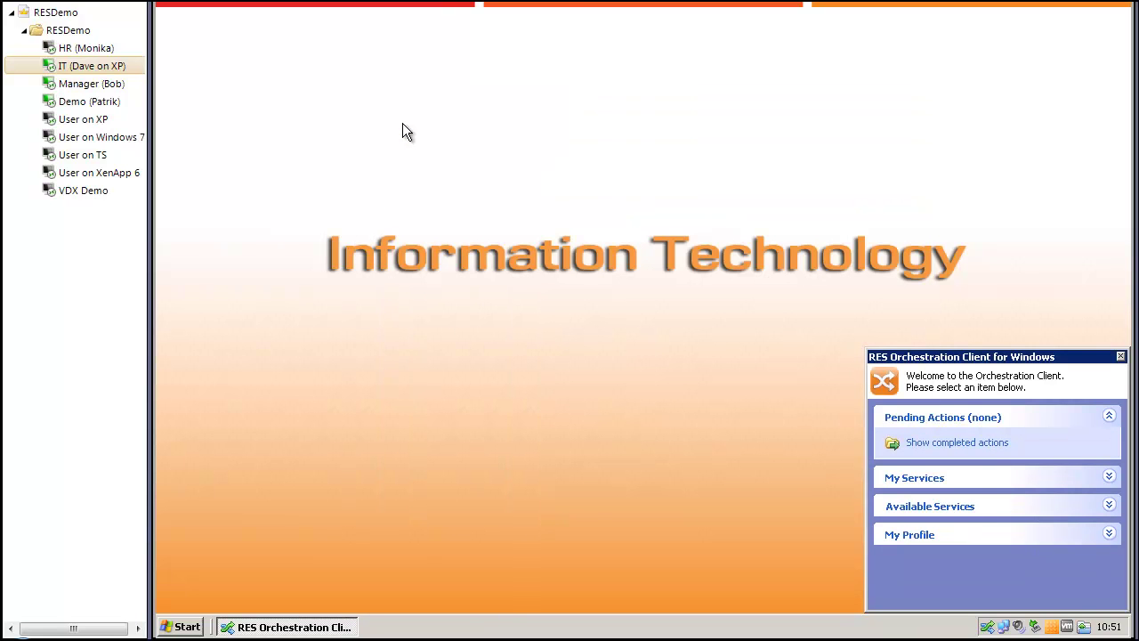
pyautogui.click(117, 102)
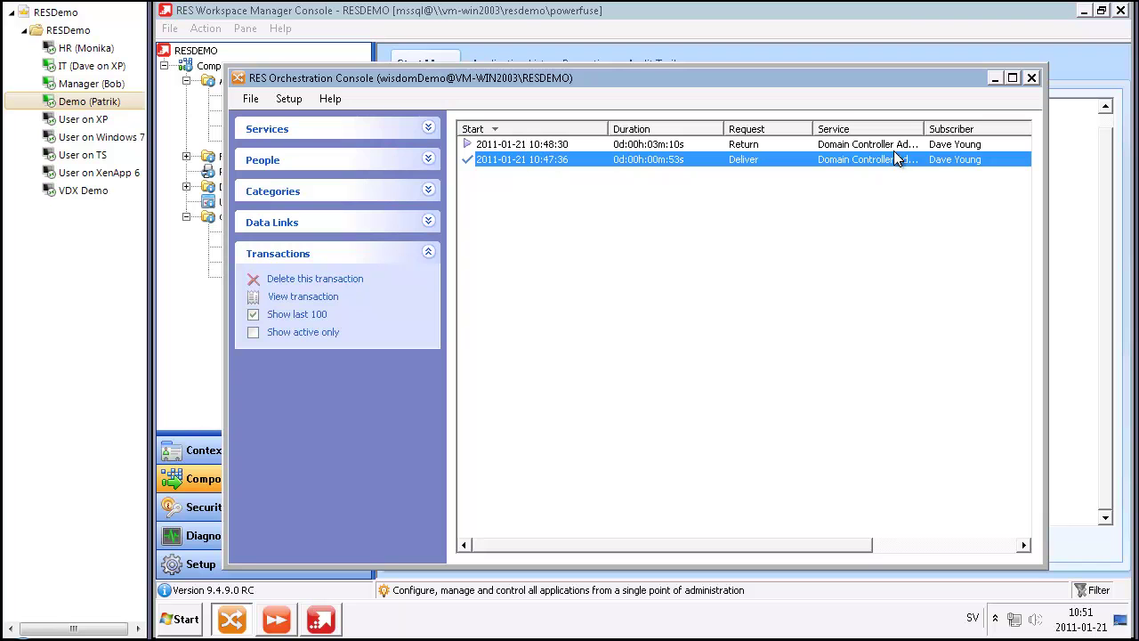
# Step: Review the Return transaction's Invoke Run Book action and its parameters, then close both dialogs
pyautogui.doubleClick(608, 143)
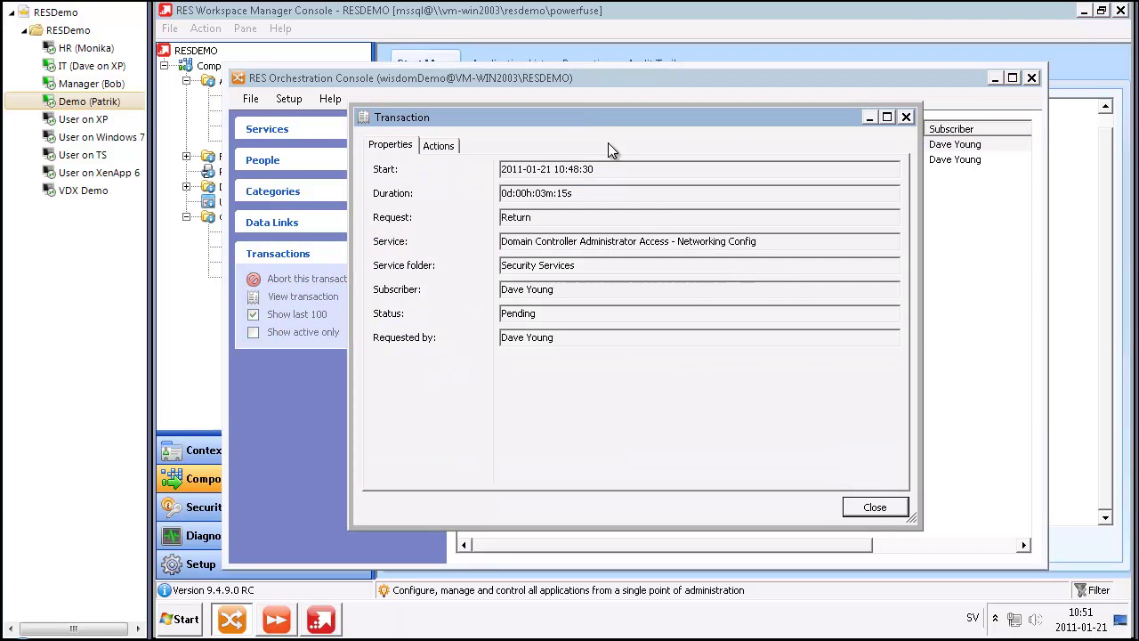
pyautogui.click(439, 144)
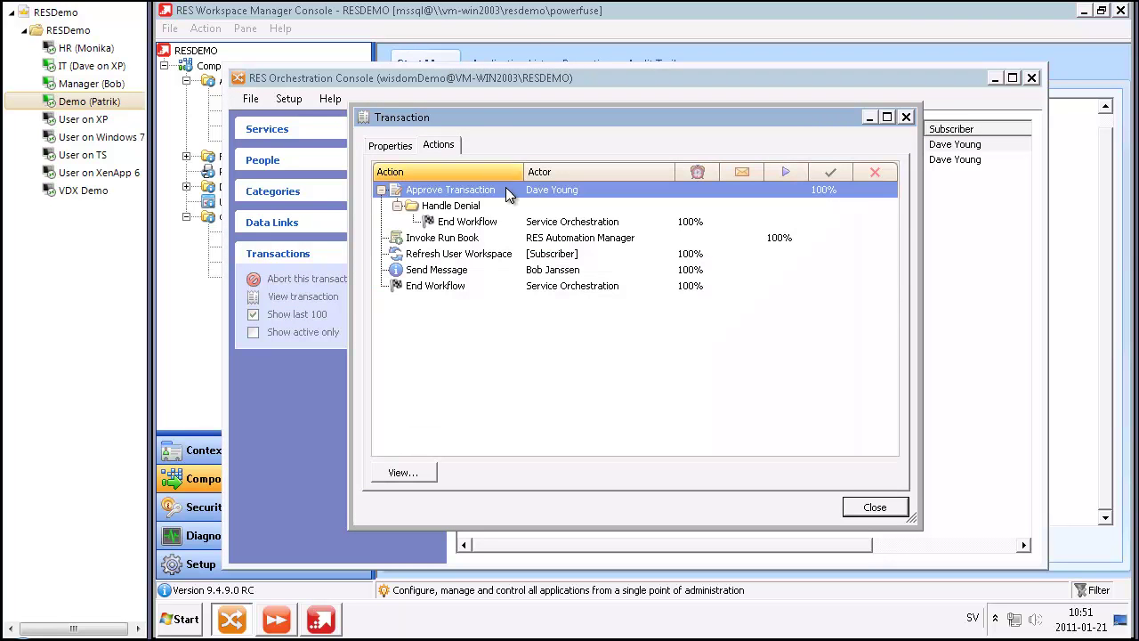
pyautogui.doubleClick(537, 239)
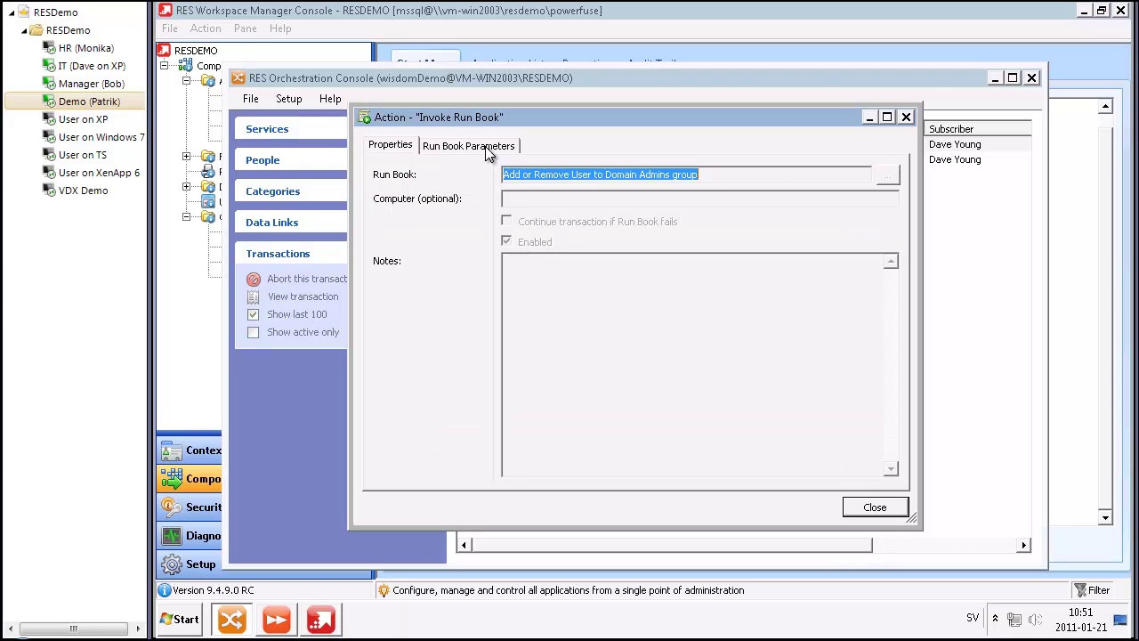
pyautogui.click(487, 151)
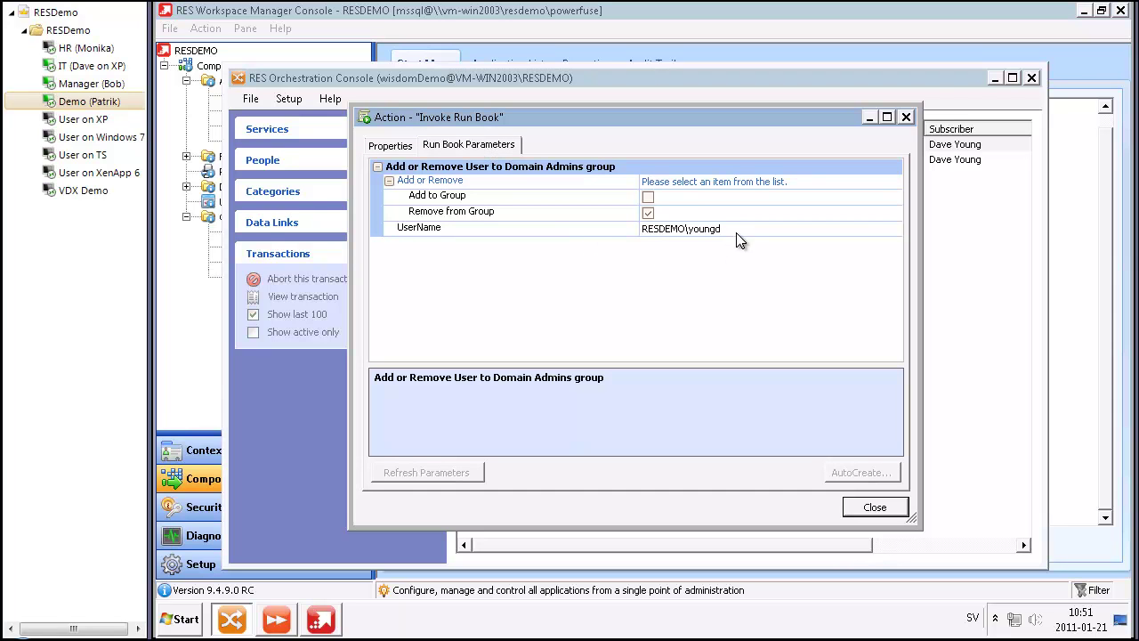
pyautogui.click(648, 214)
pyautogui.click(875, 507)
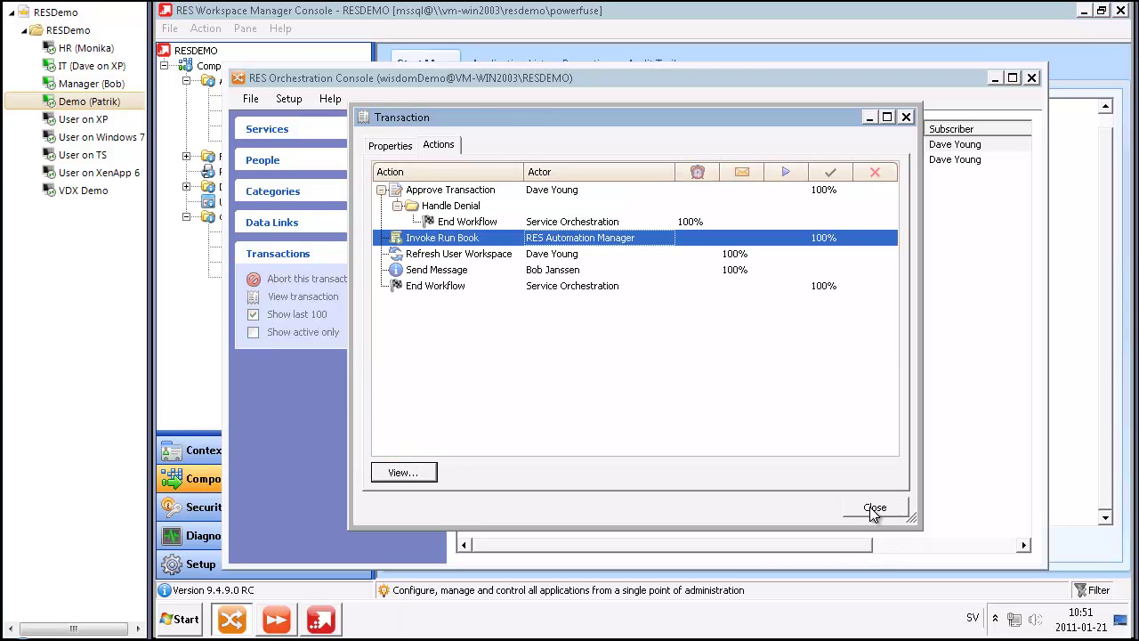
pyautogui.click(850, 507)
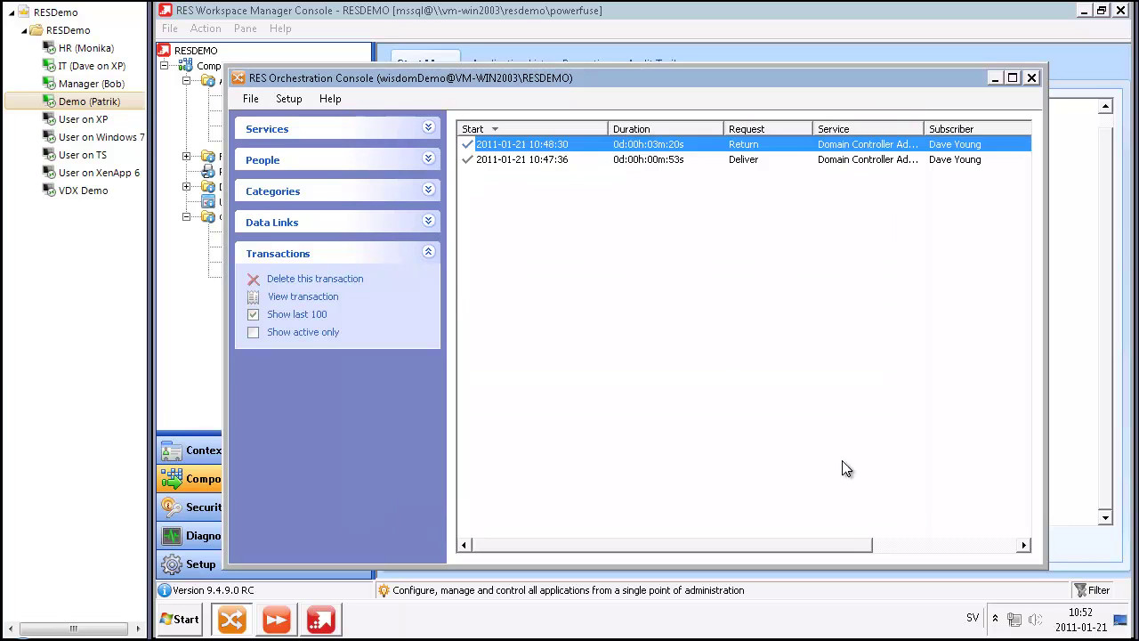
# Step: Open the workspace refresh request on the IT desktop and launch Remote Desktop to VM-WIN2003
pyautogui.click(105, 68)
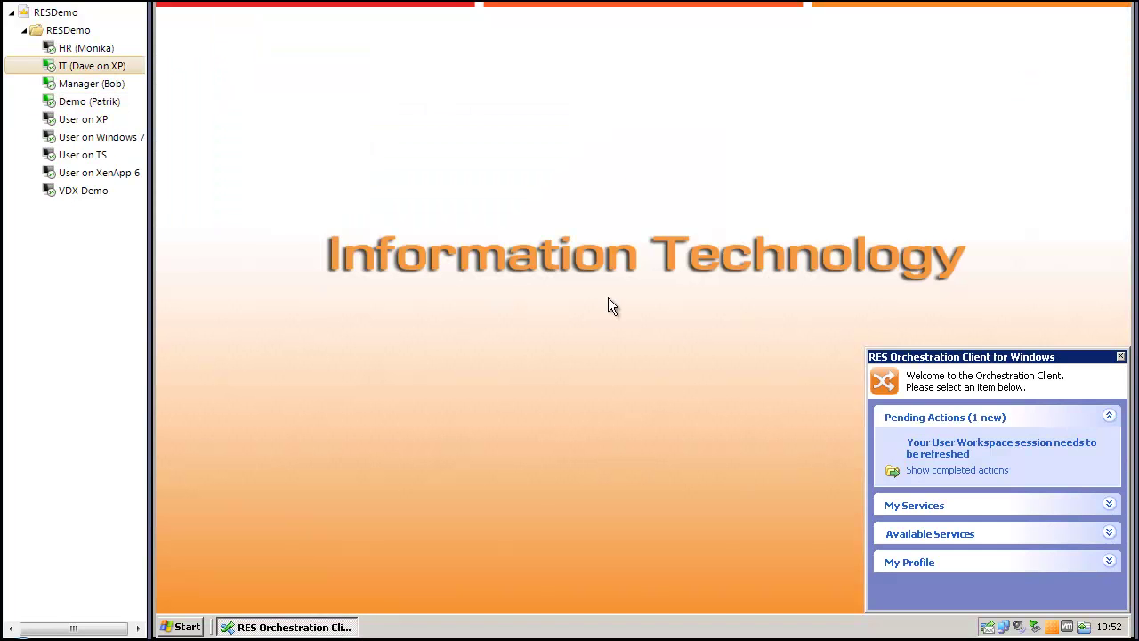
pyautogui.click(925, 445)
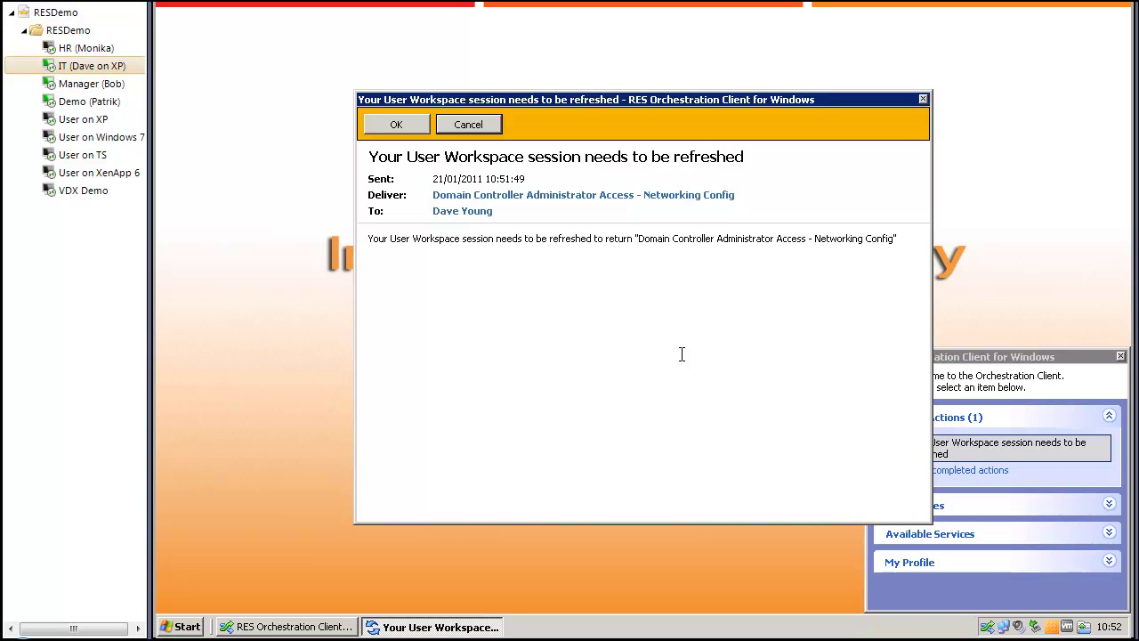
pyautogui.click(189, 626)
pyautogui.moveTo(223, 571)
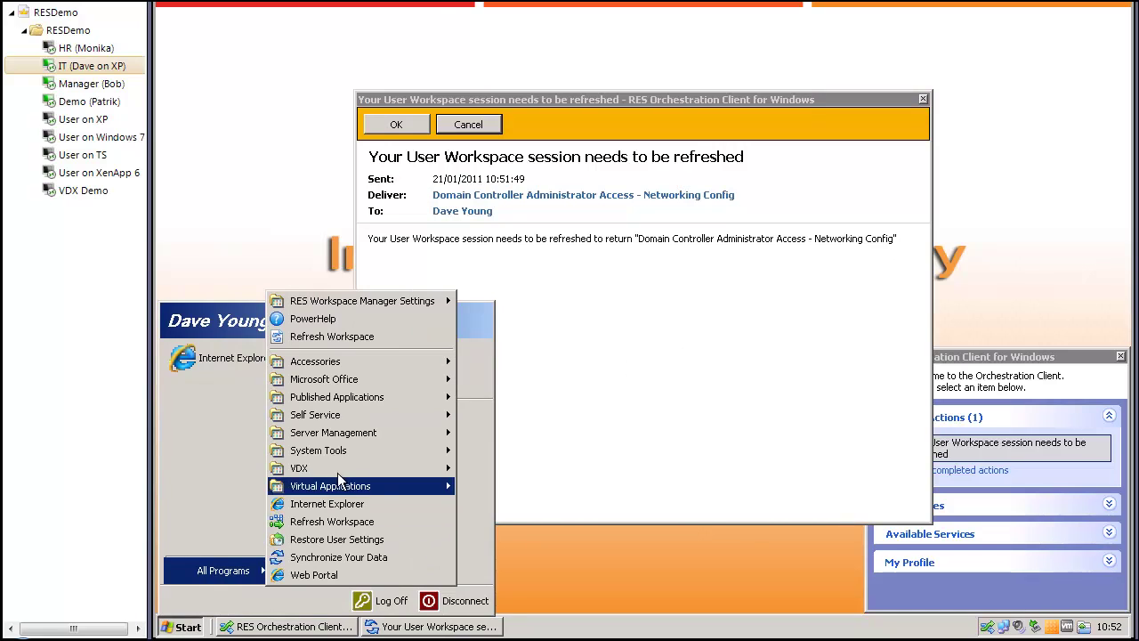
pyautogui.moveTo(345, 449)
pyautogui.click(485, 450)
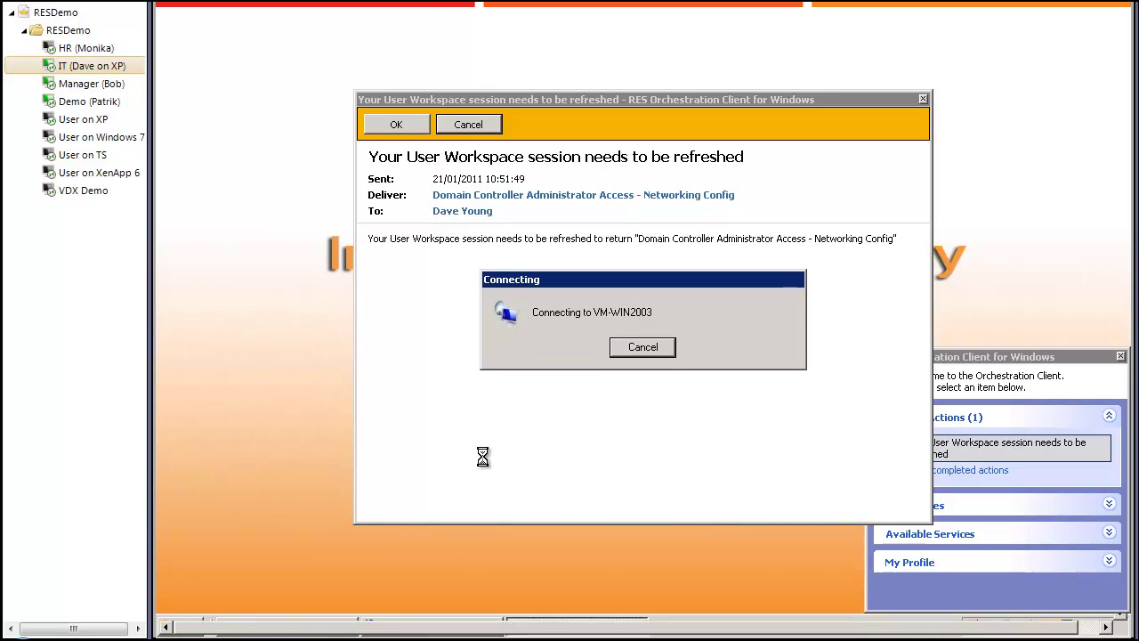
# Step: Submit the user's password, dismiss the missing Terminal Services logon rights message, and cancel the logon
pyautogui.write('y')
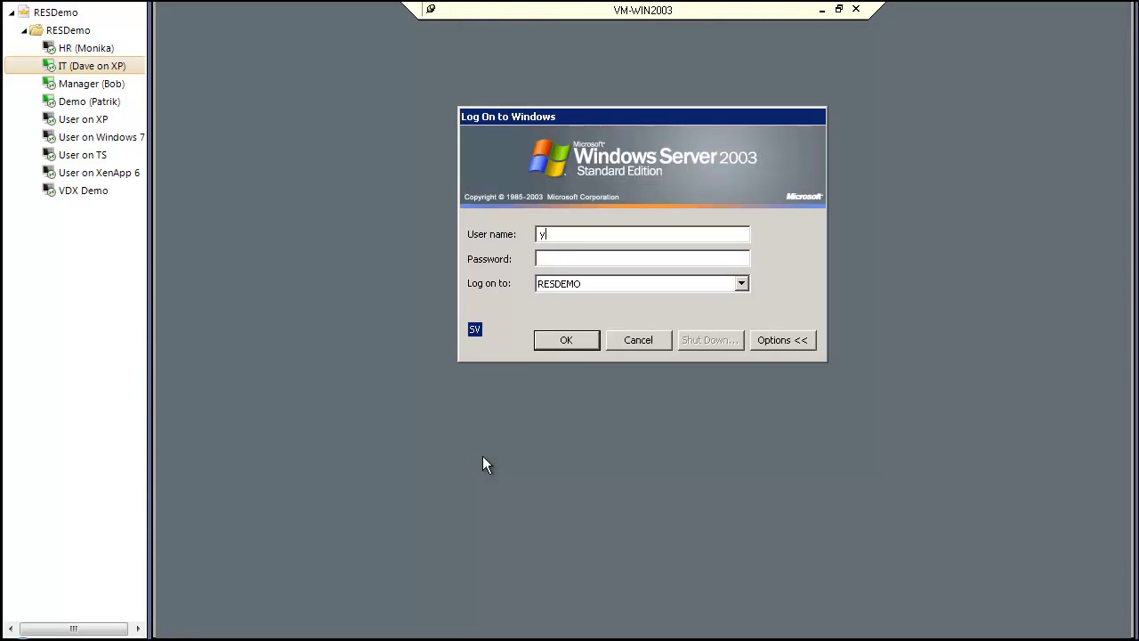
pyautogui.write('oungdpassword')
pyautogui.press('Return')
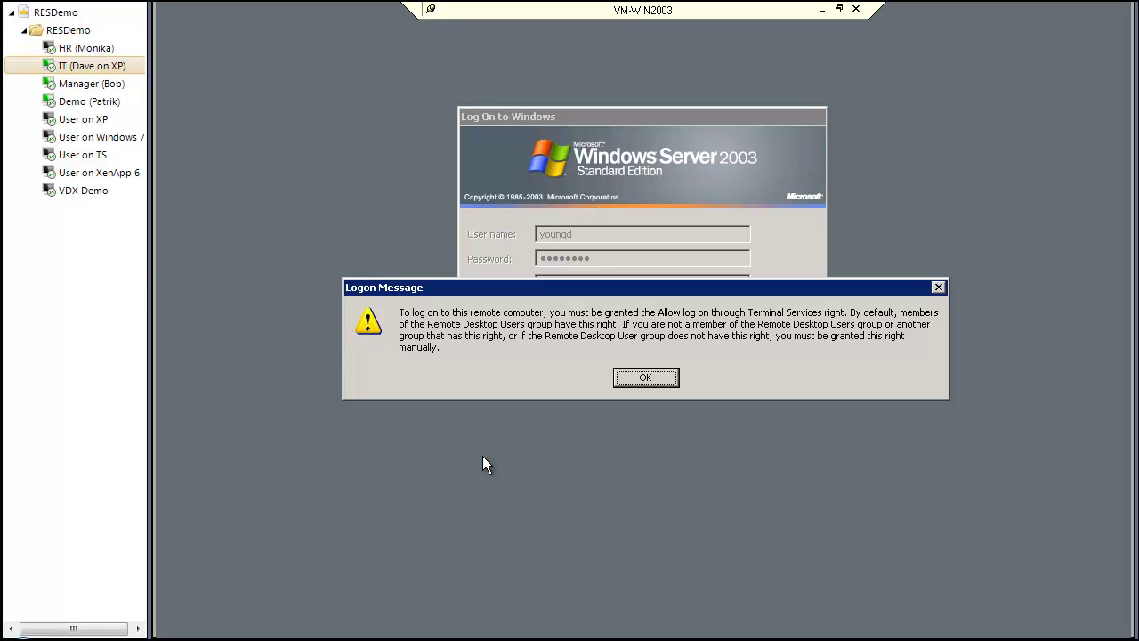
pyautogui.click(650, 376)
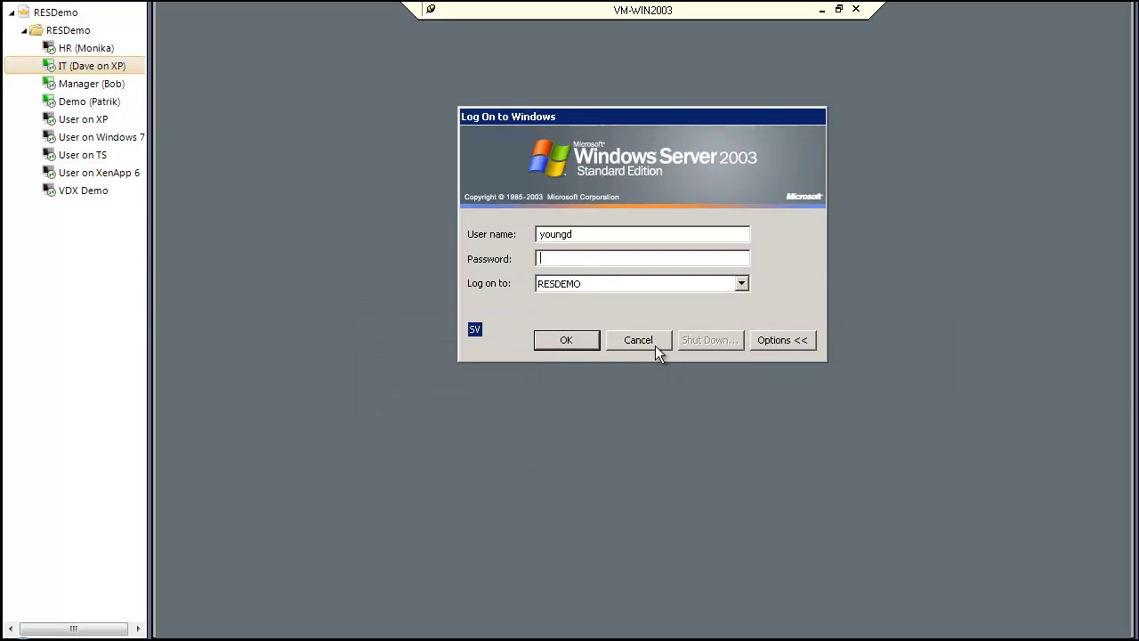
pyautogui.click(652, 346)
# Step: Accept the refresh request and run Refresh Workspace from All Programs
pyautogui.click(395, 122)
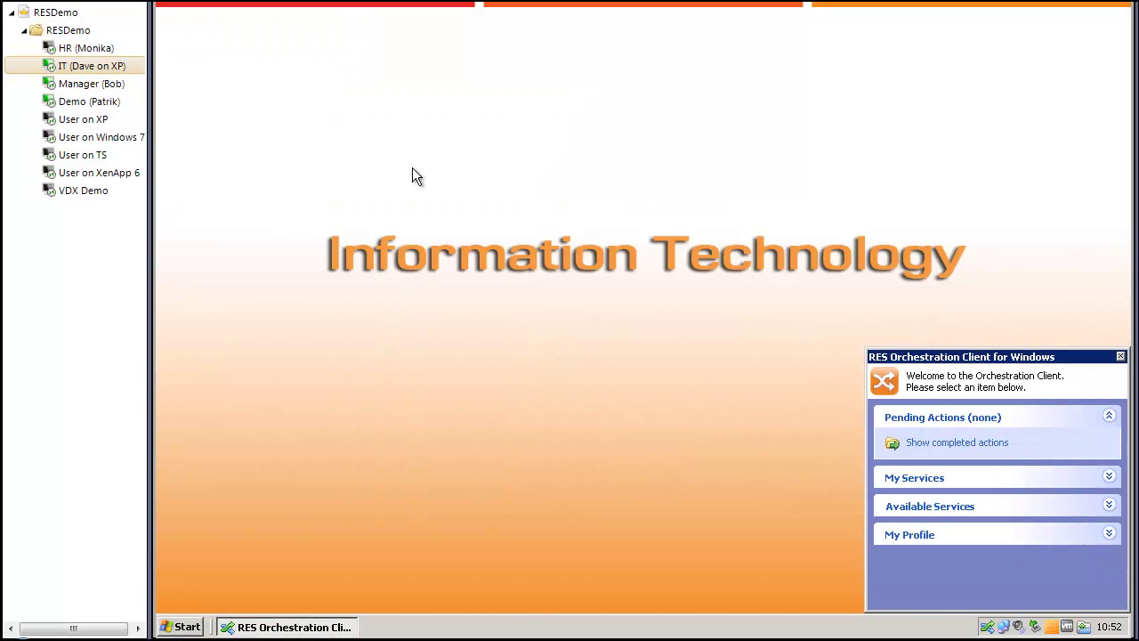
pyautogui.click(198, 627)
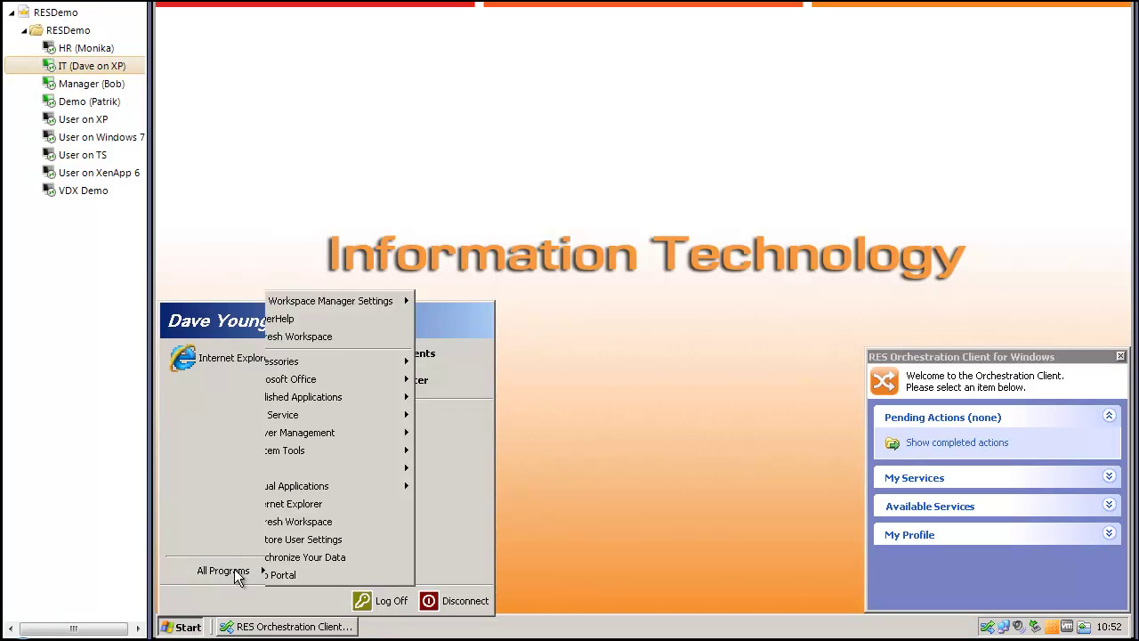
pyautogui.moveTo(241, 571)
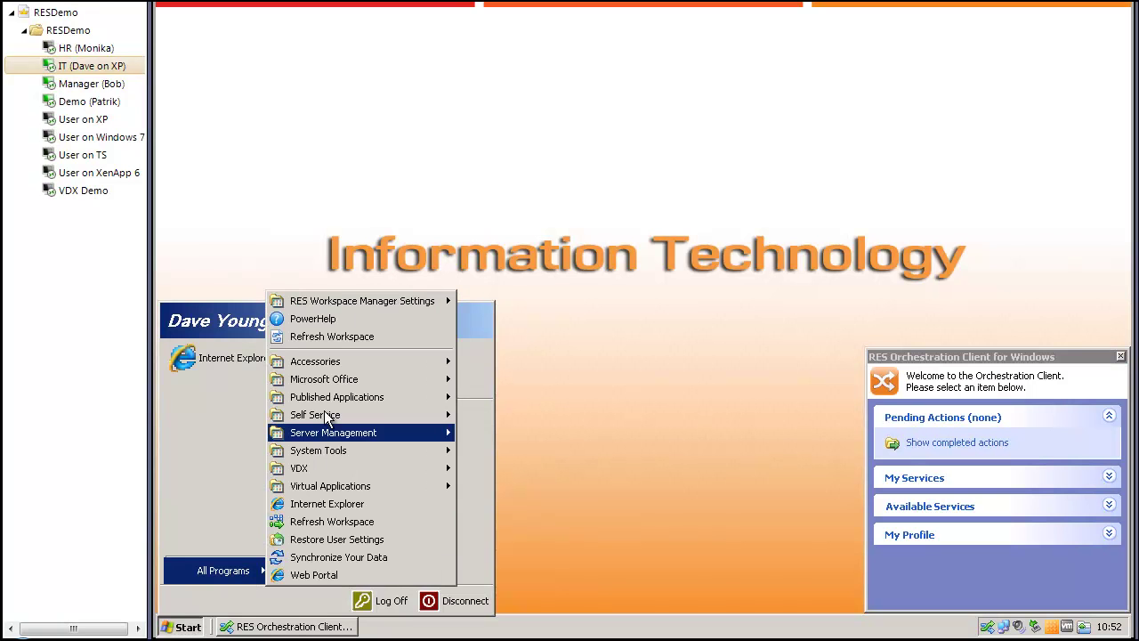
pyautogui.click(345, 336)
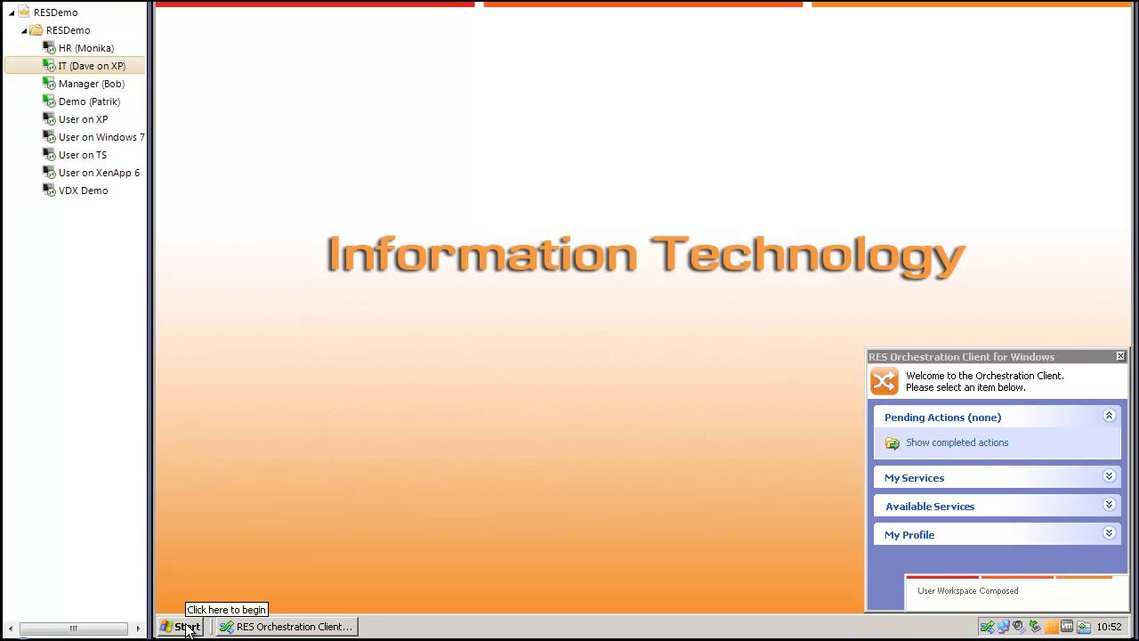
# Step: Verify System Tools now lists only RES Automation Manager, without Remote Desktop
pyautogui.click(186, 627)
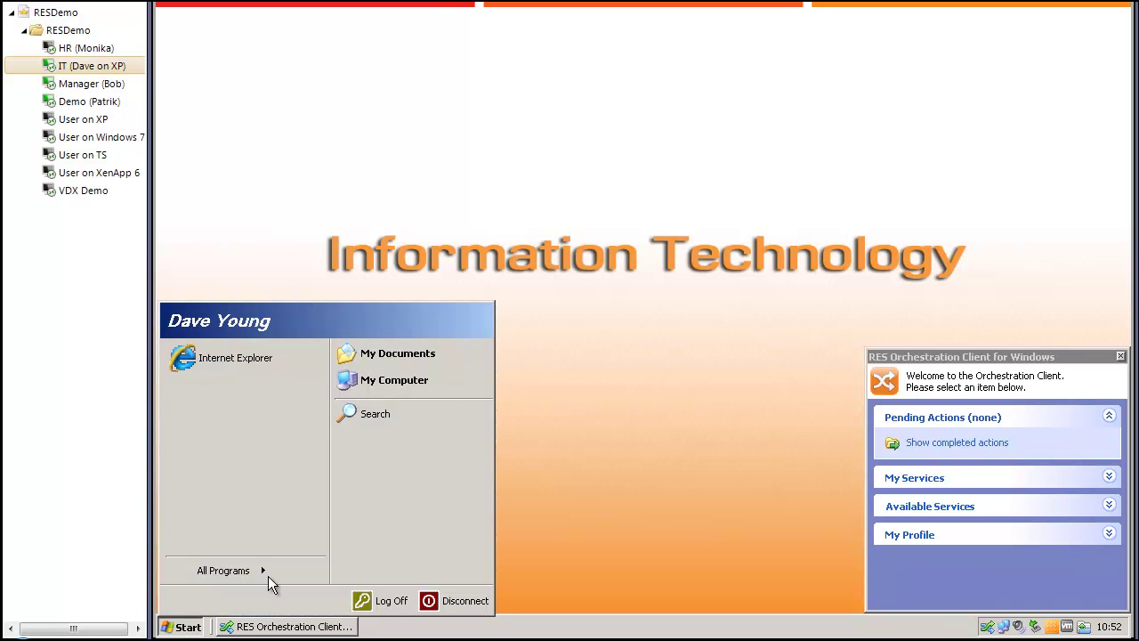
pyautogui.moveTo(268, 574)
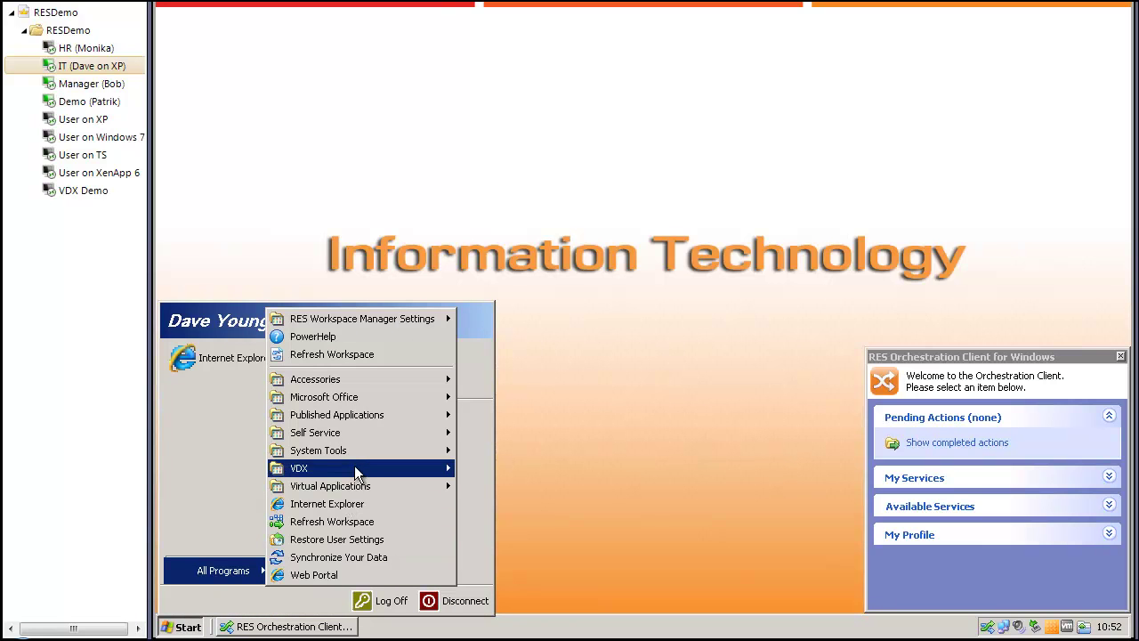
pyautogui.moveTo(355, 451)
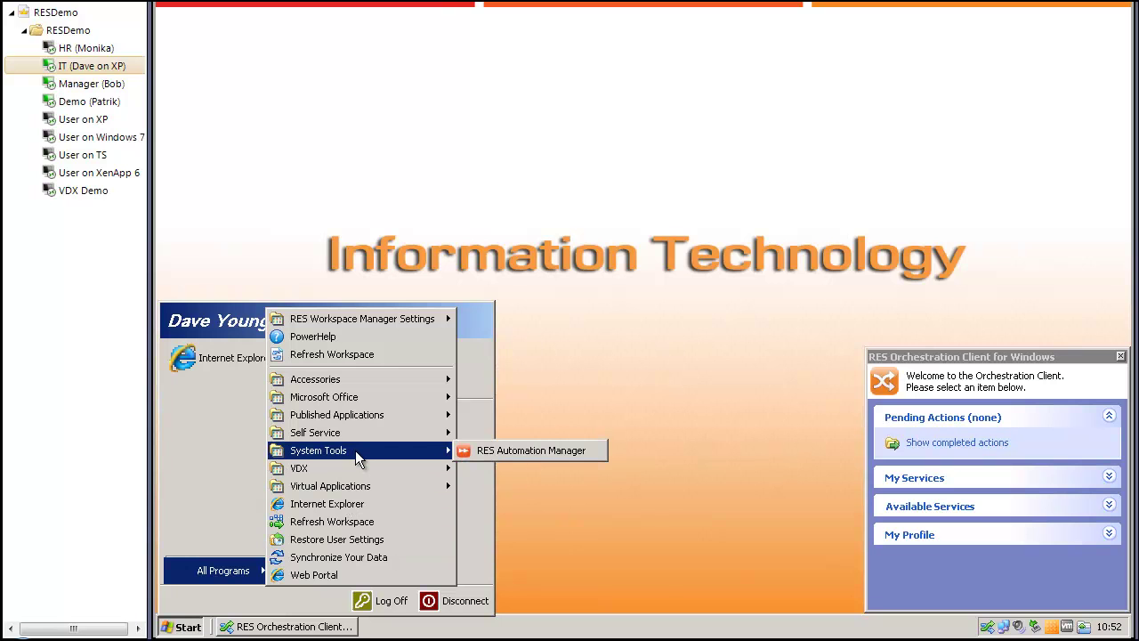